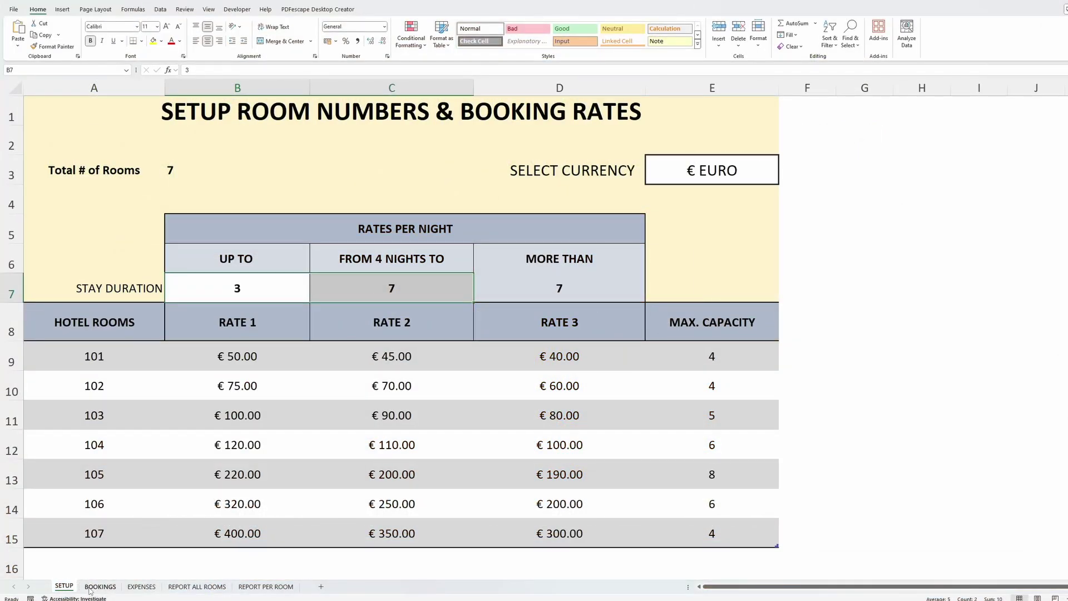
# - Browse the example workbook's BOOKINGS, EXPENSES and REPORT PER ROOM sheets
pyautogui.click(99, 586)
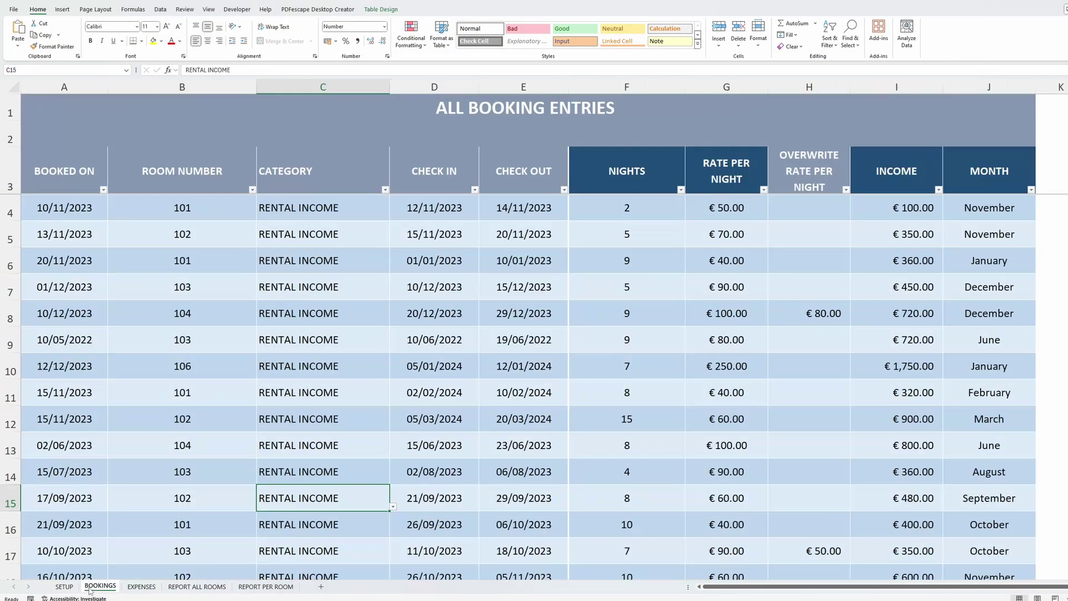
pyautogui.click(140, 587)
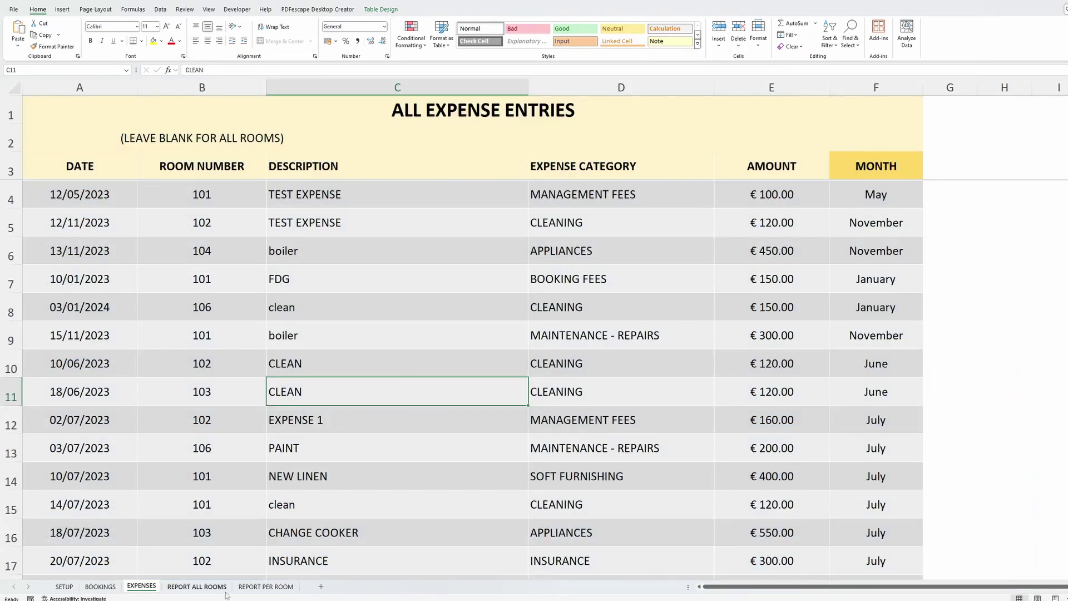
pyautogui.click(239, 589)
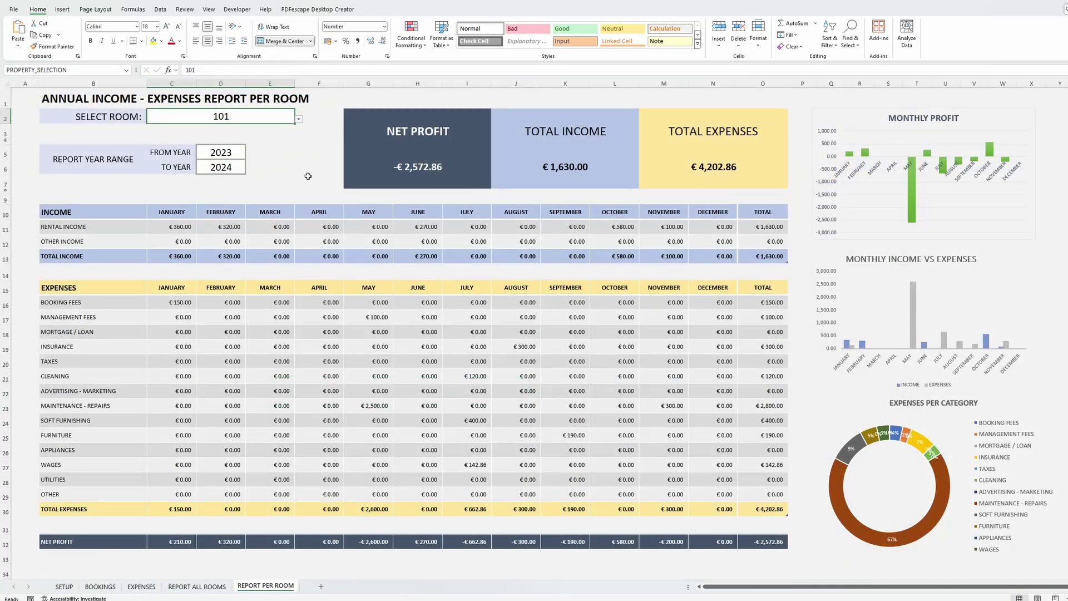
# - Show the per-room report for room 102, then view the REPORT ALL ROOMS sheet
pyautogui.click(299, 119)
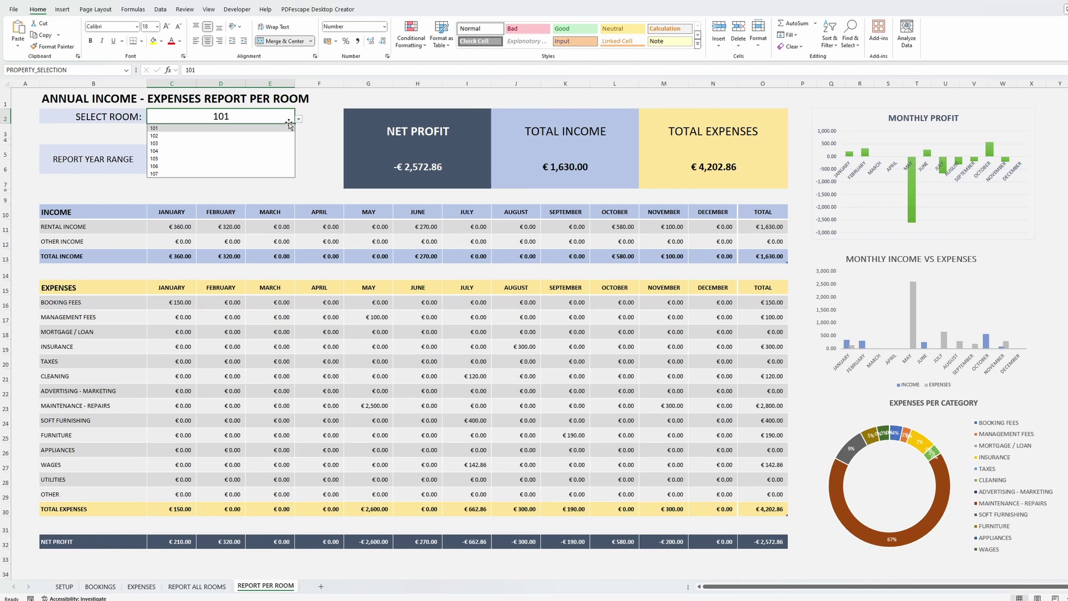
pyautogui.click(273, 136)
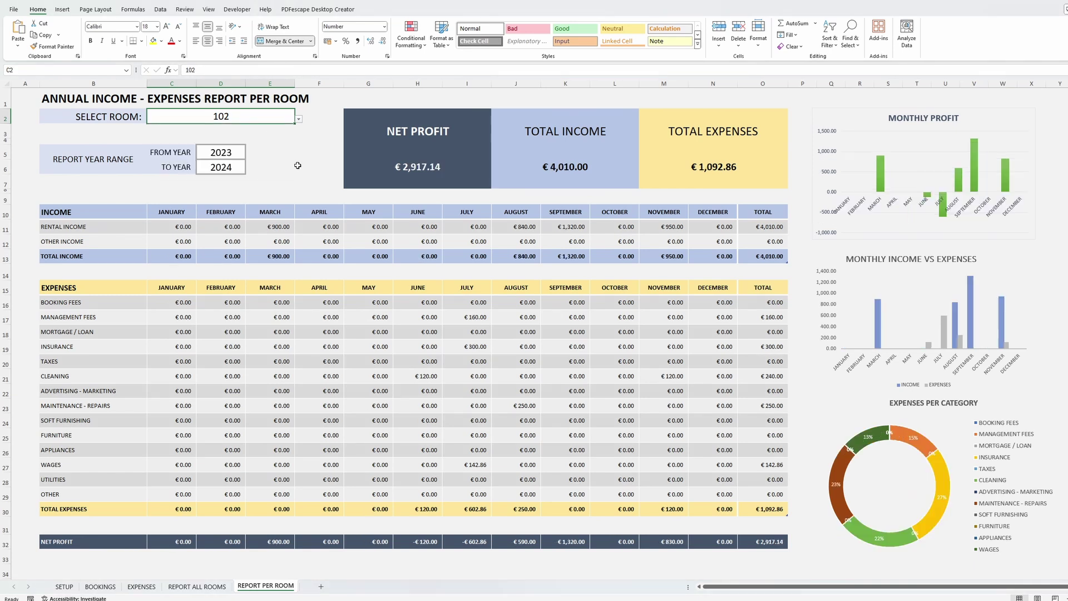
pyautogui.click(206, 589)
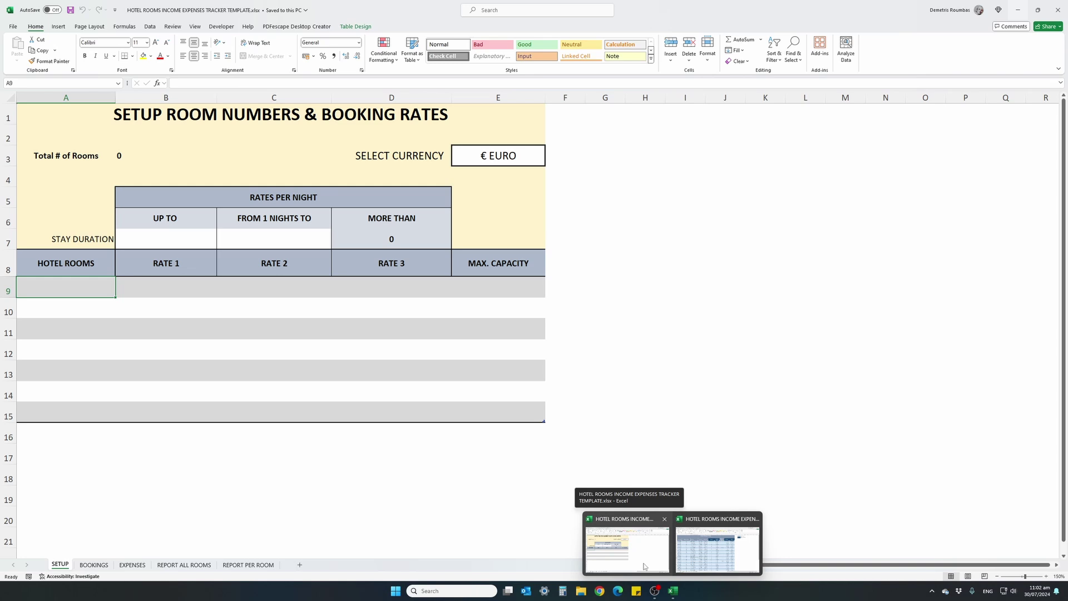
# - Bring the blank HOTEL ROOMS INCOME EXPENSES TRACKER TEMPLATE workbook to the front
pyautogui.moveTo(700, 554)
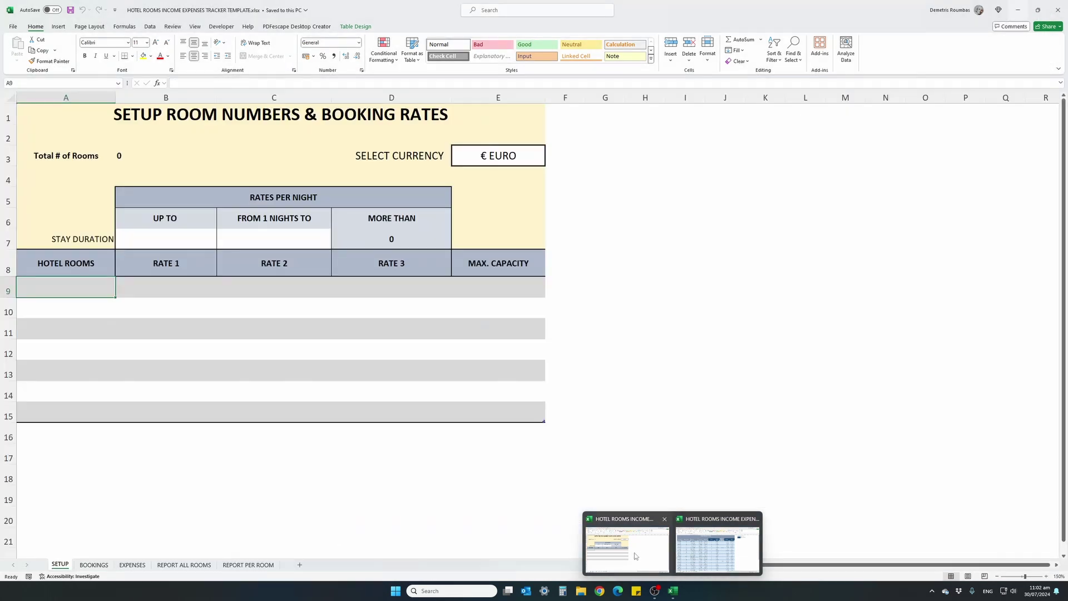
pyautogui.click(635, 555)
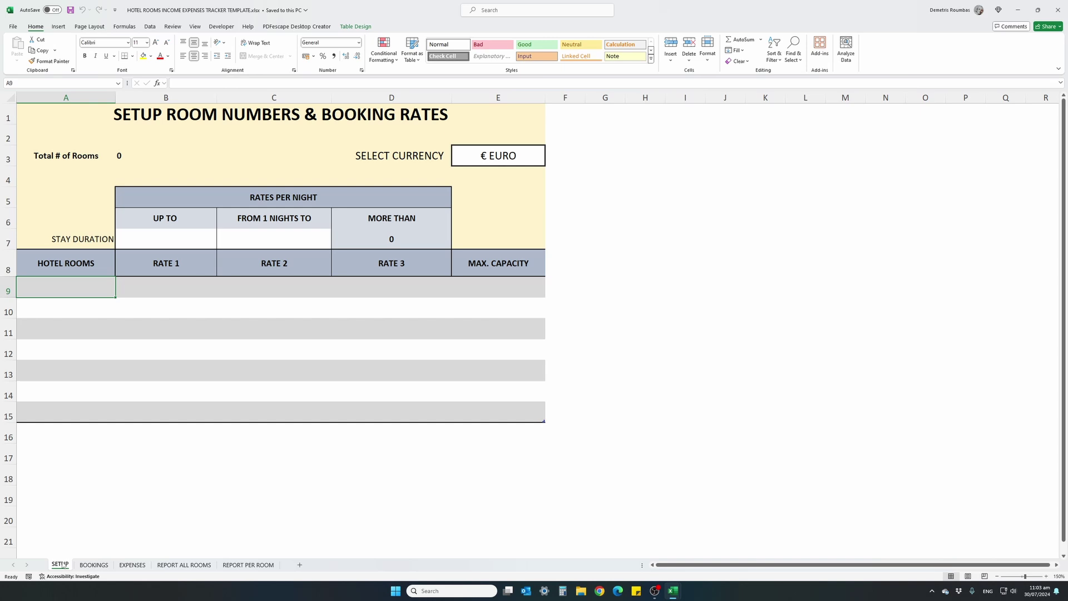
# - Set the SETUP sheet's currency to $ DOLLARS
pyautogui.click(530, 157)
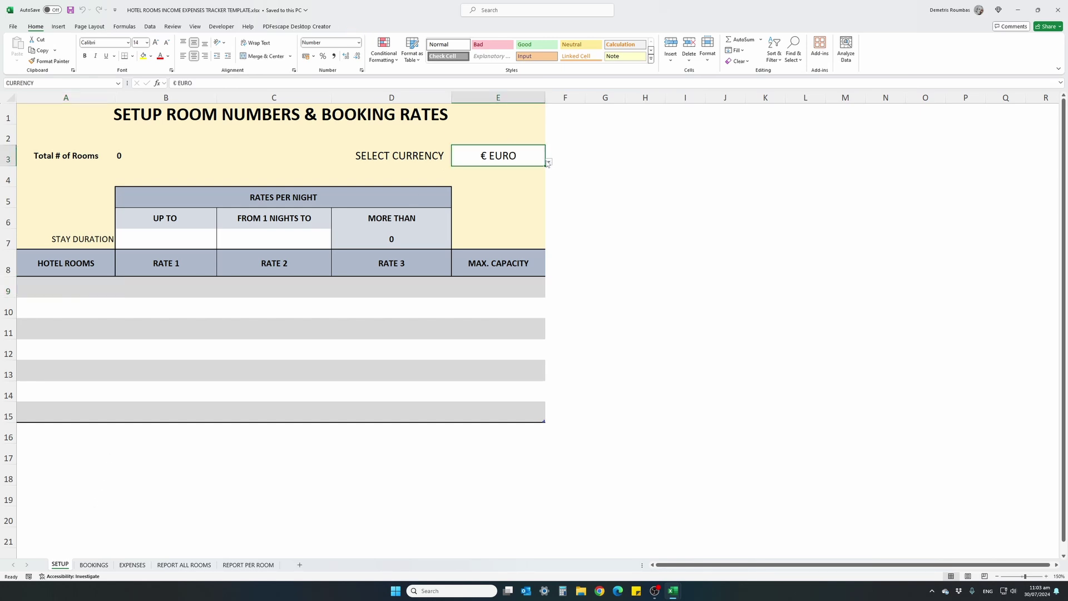
pyautogui.click(549, 161)
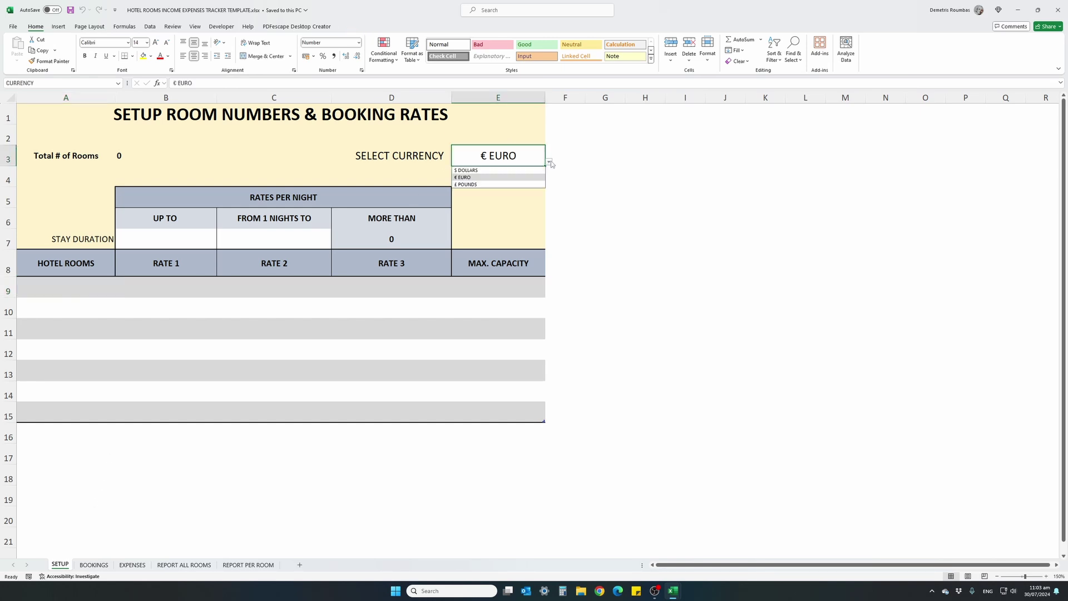
pyautogui.click(498, 170)
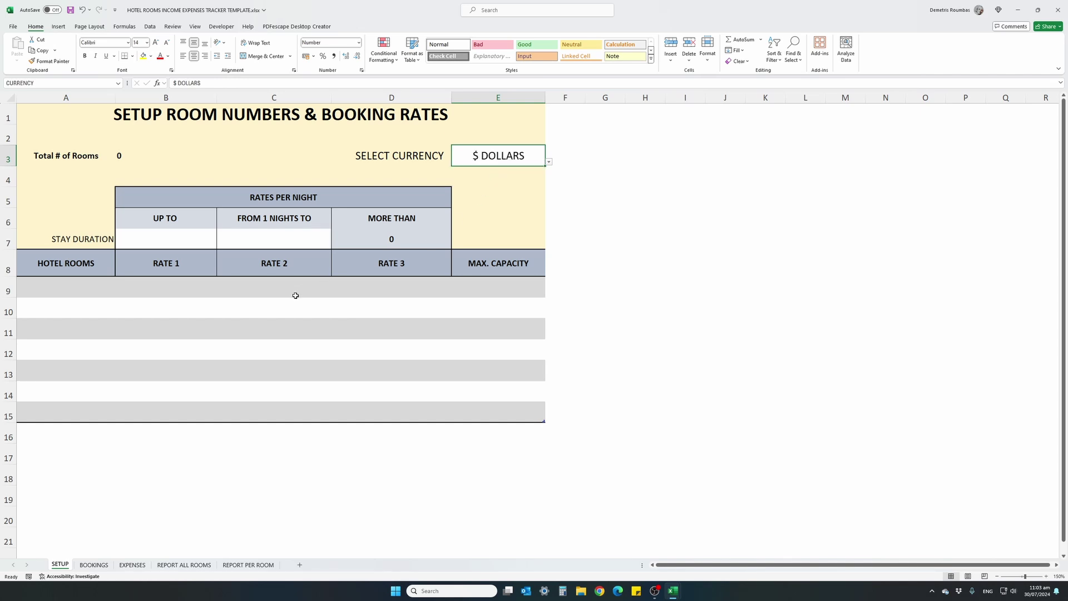
# - Enter room numbers 101 through 110 in A9:A18
pyautogui.click(72, 285)
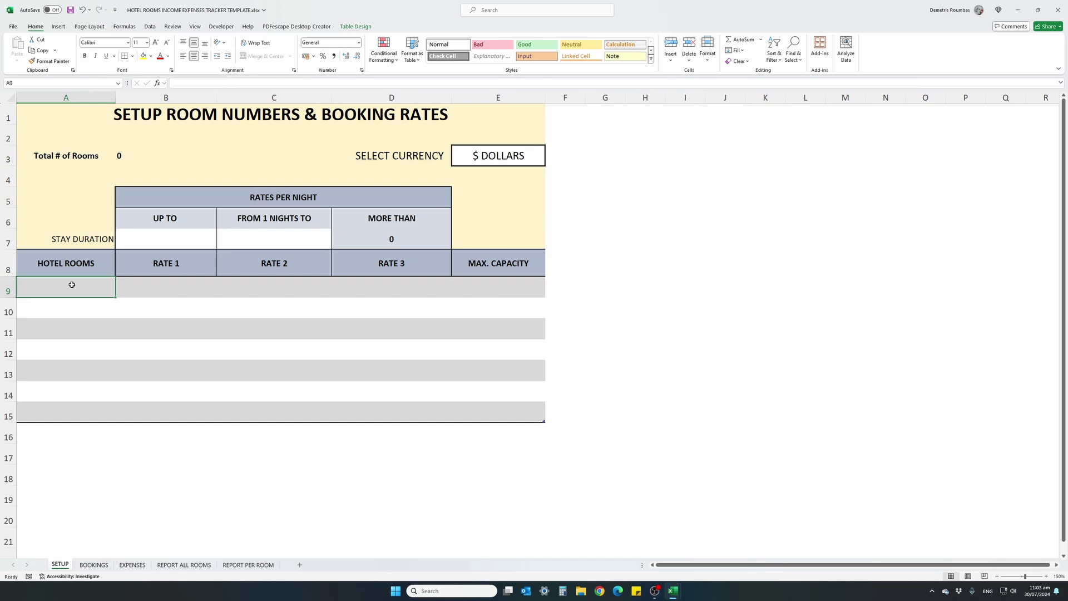
pyautogui.write('101')
pyautogui.press('Return')
pyautogui.write('102')
pyautogui.press('Return')
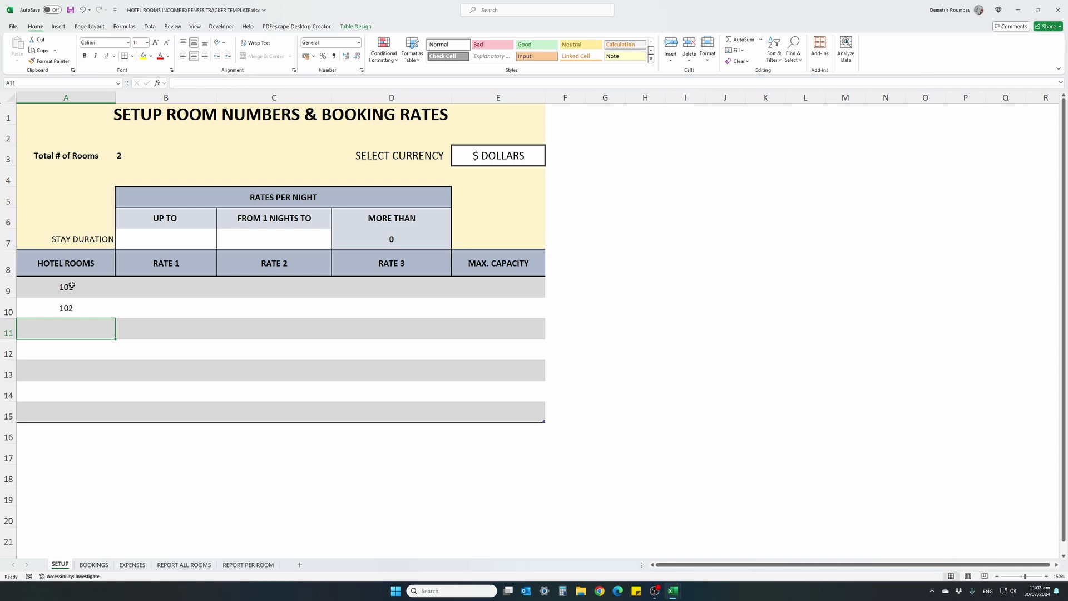
pyautogui.write('103')
pyautogui.press('Return')
pyautogui.write('104')
pyautogui.press('Return')
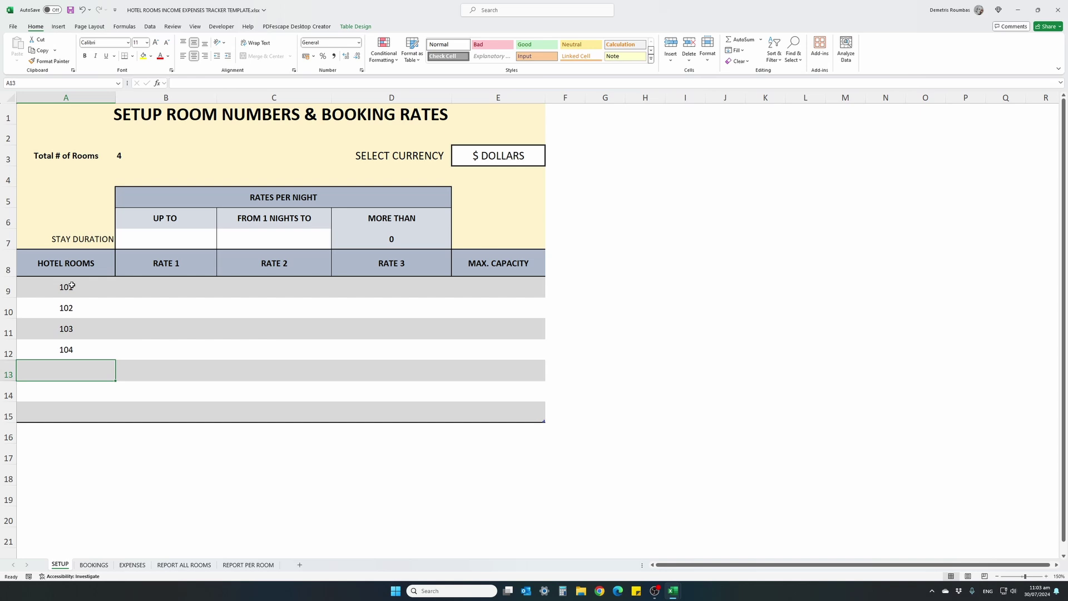
pyautogui.write('105')
pyautogui.press('Return')
pyautogui.write('106')
pyautogui.press('Return')
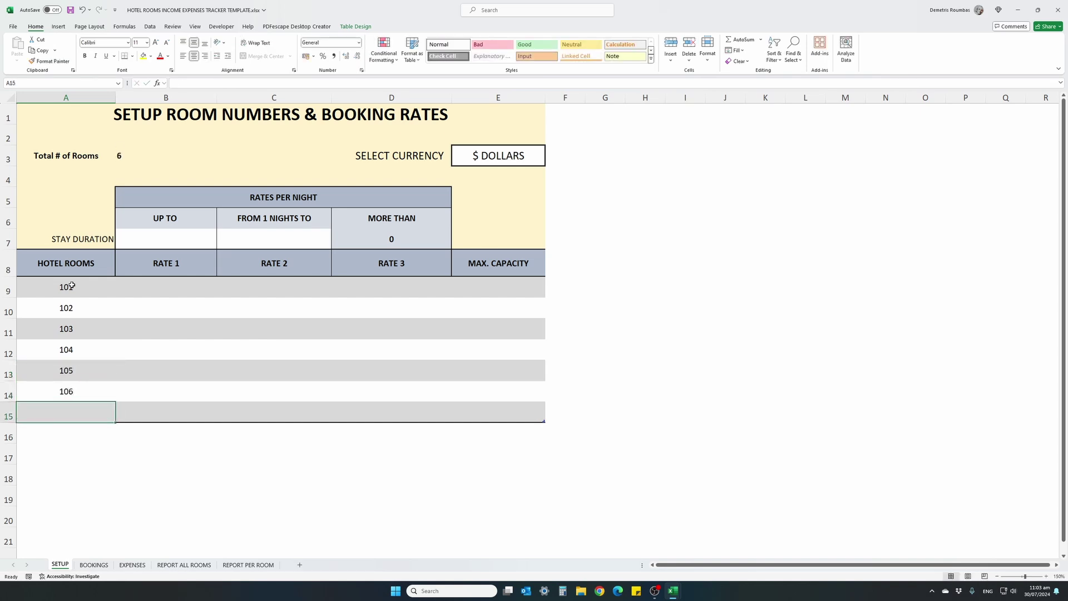
pyautogui.write('107')
pyautogui.press('Return')
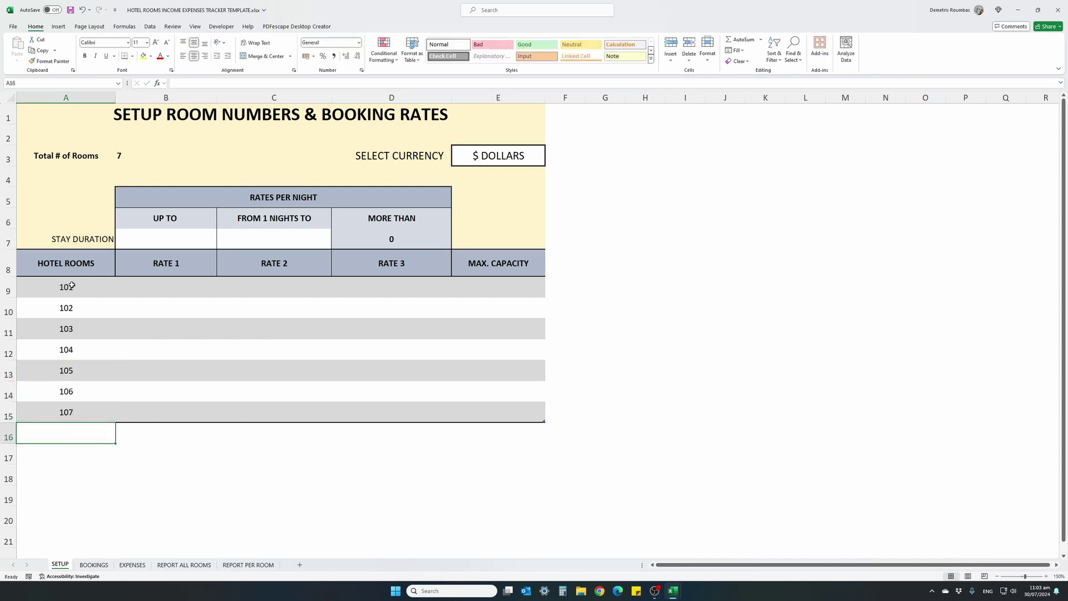
pyautogui.write('108')
pyautogui.press('Return')
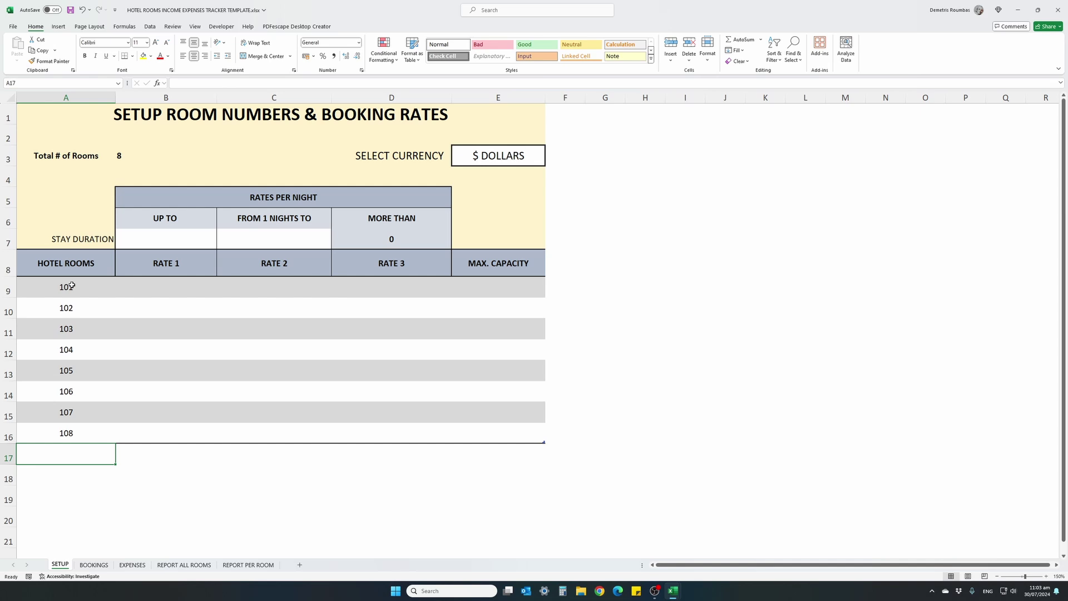
pyautogui.write('109')
pyautogui.press('Return')
pyautogui.write('10')
pyautogui.press('BackSpace')
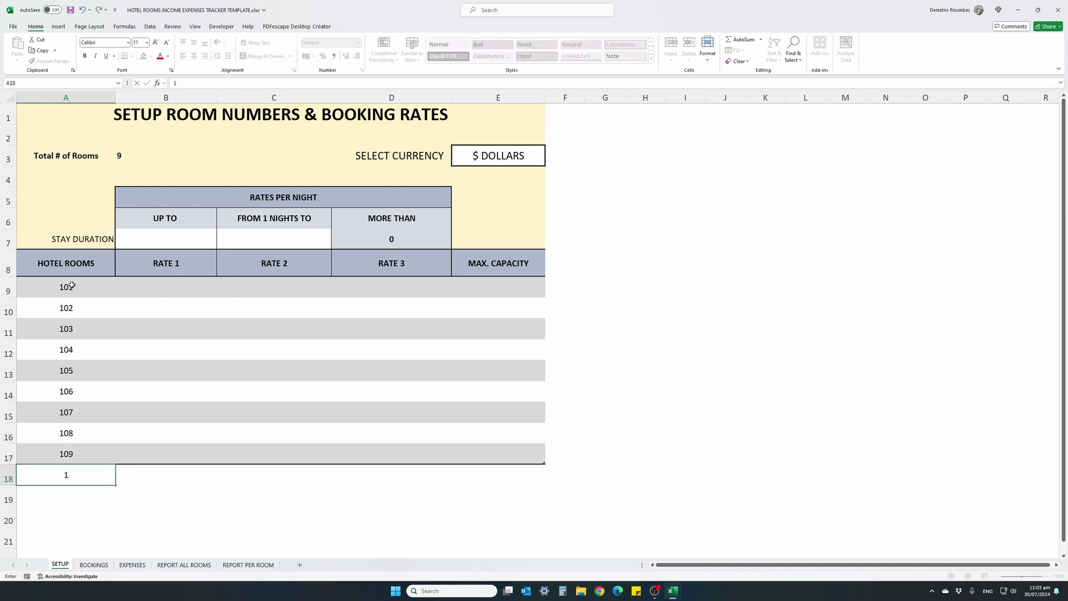
pyautogui.write('10')
pyautogui.press('Return')
pyautogui.press('Up')
pyautogui.press('Up')
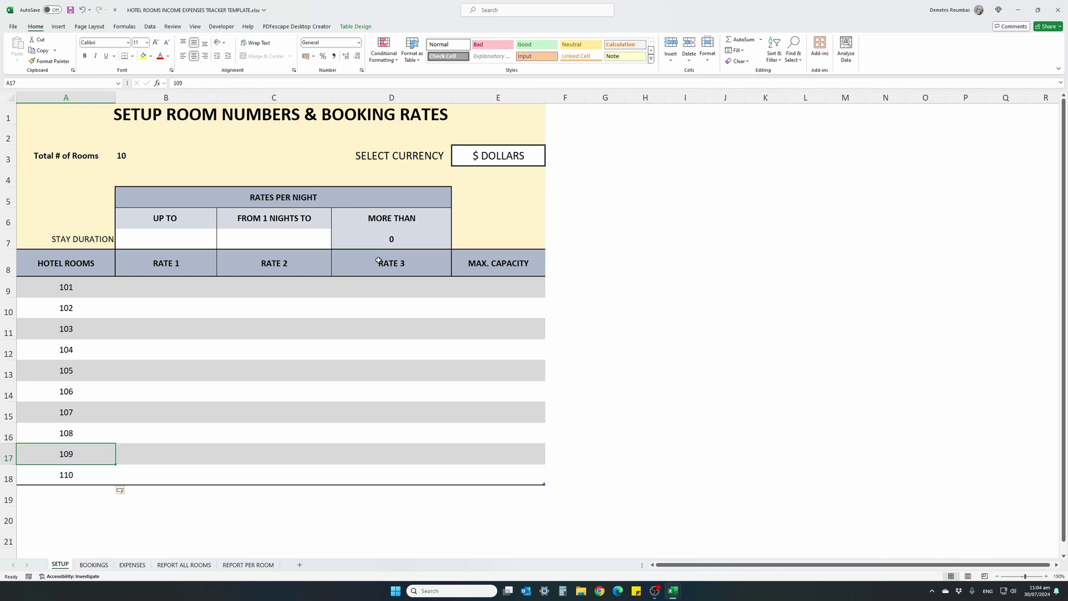
# - Set the stay-duration limits to 2 nights for Rate 1 and 4 nights for Rate 2
pyautogui.click(186, 237)
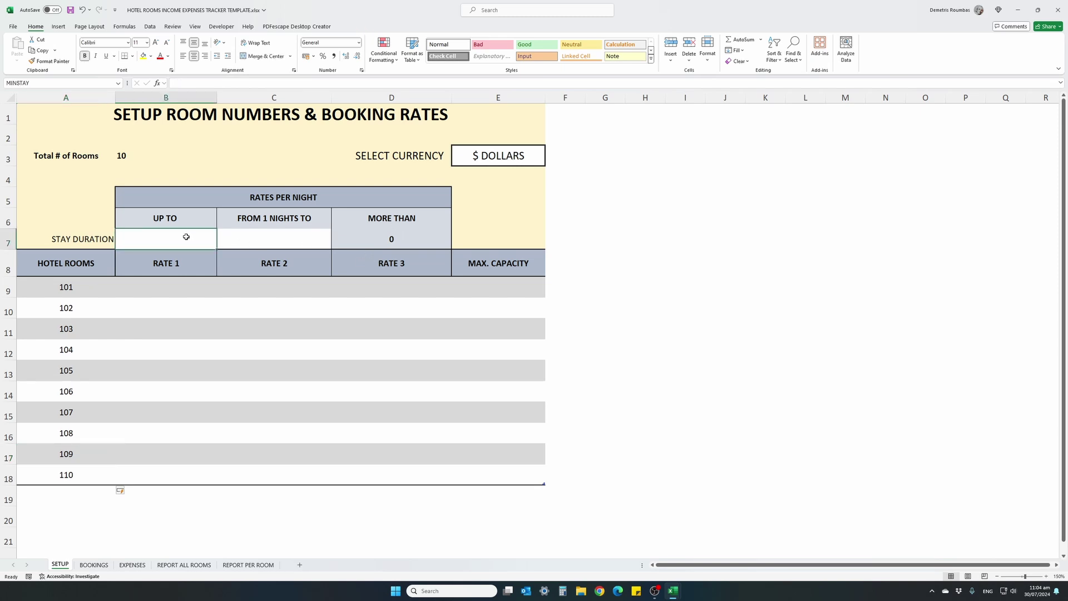
pyautogui.write('2')
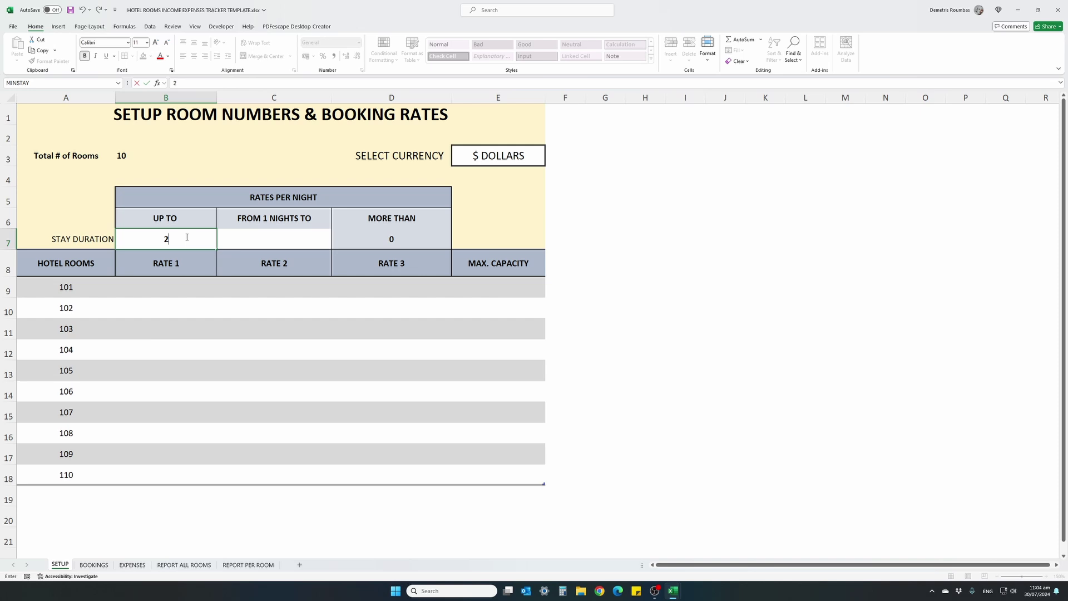
pyautogui.press('Return')
pyautogui.click(187, 237)
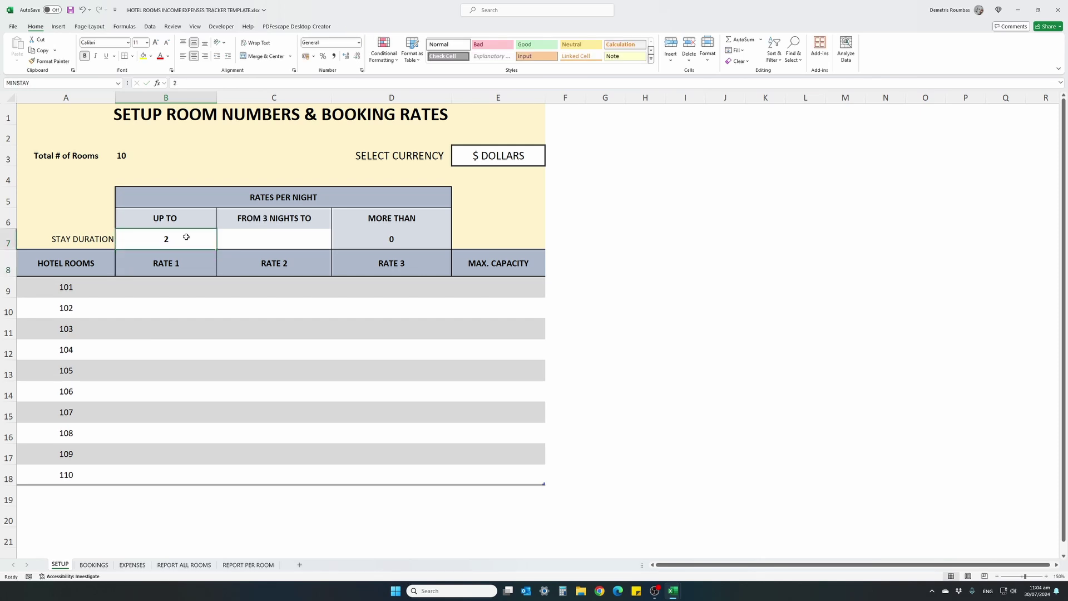
pyautogui.press('Tab')
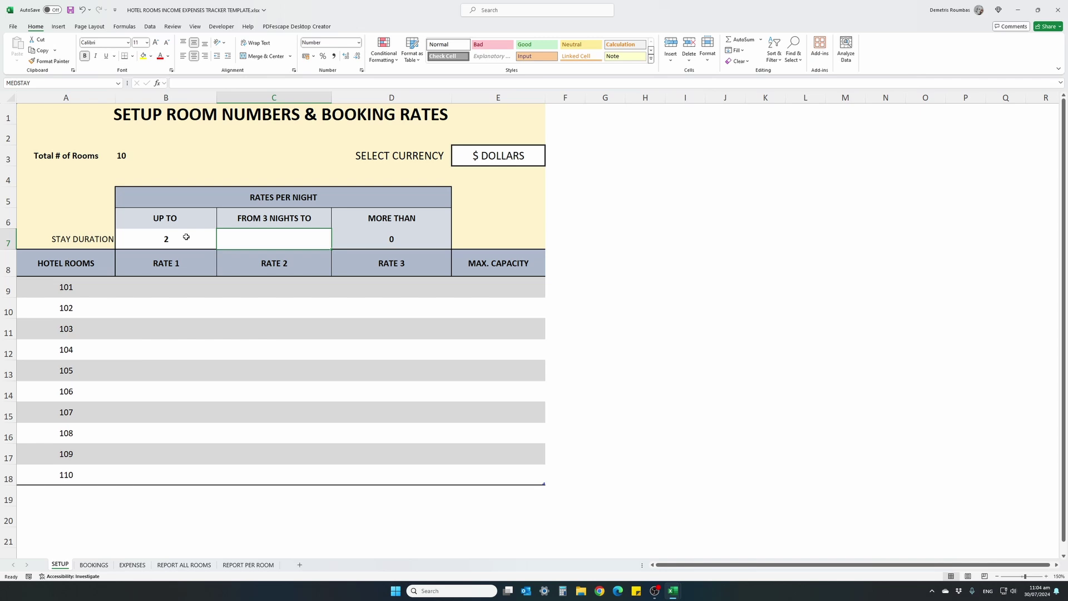
pyautogui.write('4')
pyautogui.press('Return')
pyautogui.press('Up')
pyautogui.press('Right')
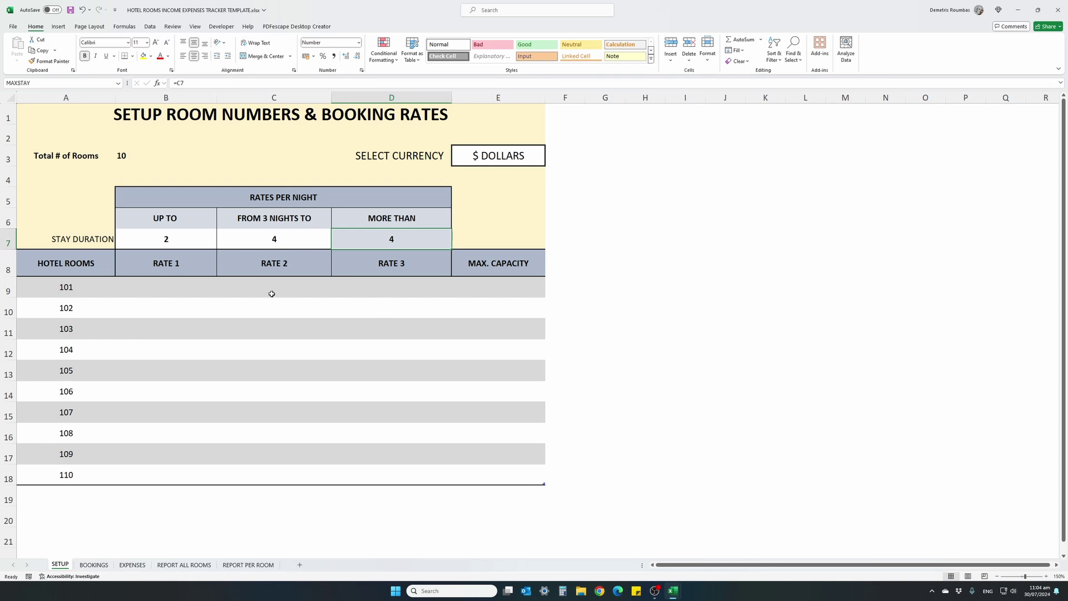
pyautogui.click(170, 292)
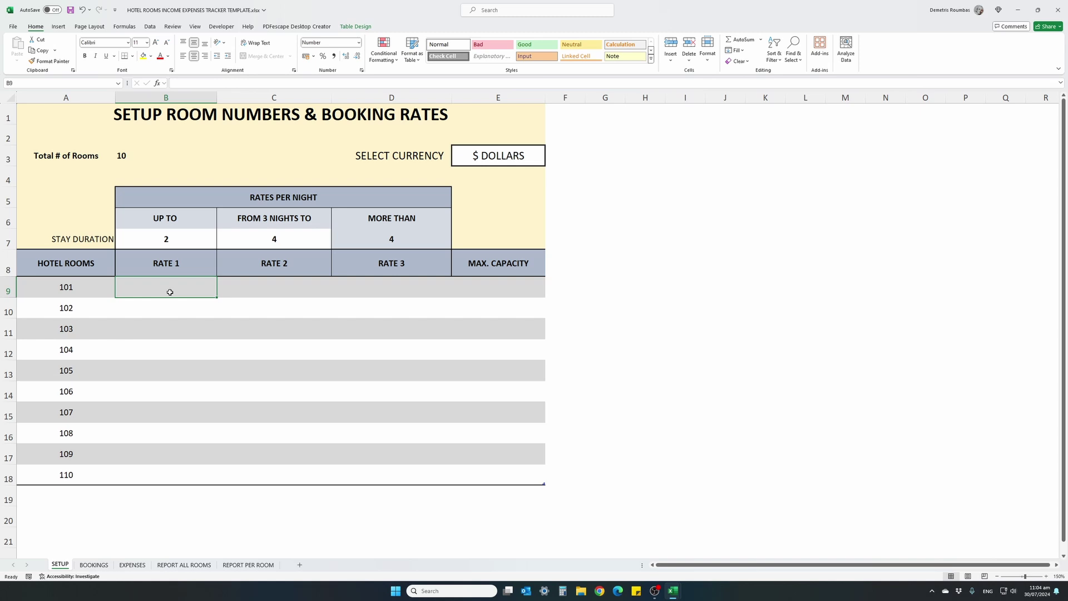
# - Give room 101 nightly rates of 50, 45 and 40 and a maximum capacity of 2
pyautogui.write('50')
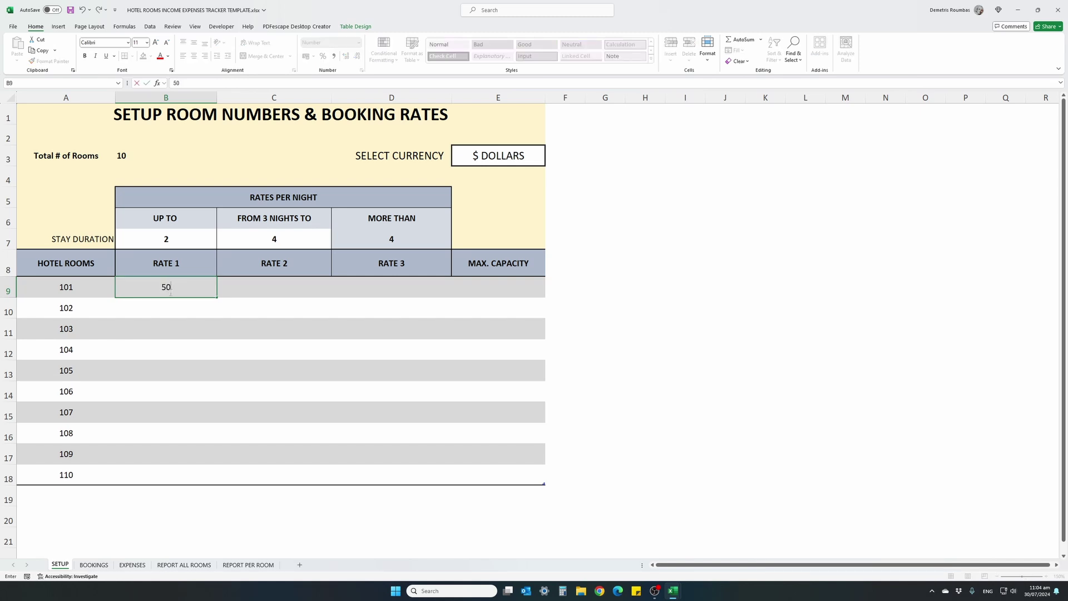
pyautogui.press('Tab')
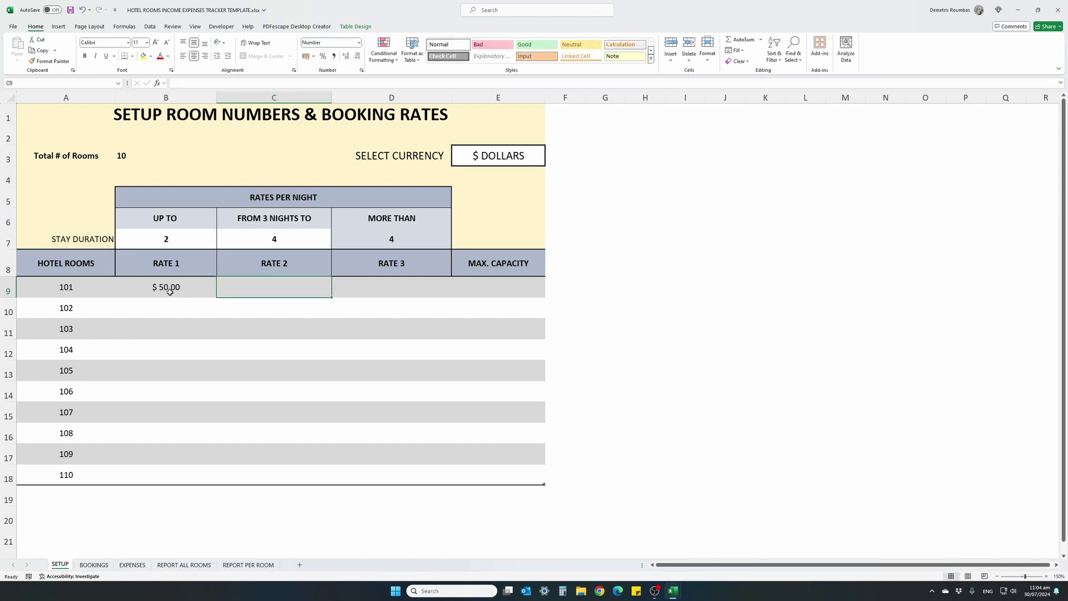
pyautogui.write('45')
pyautogui.press('Tab')
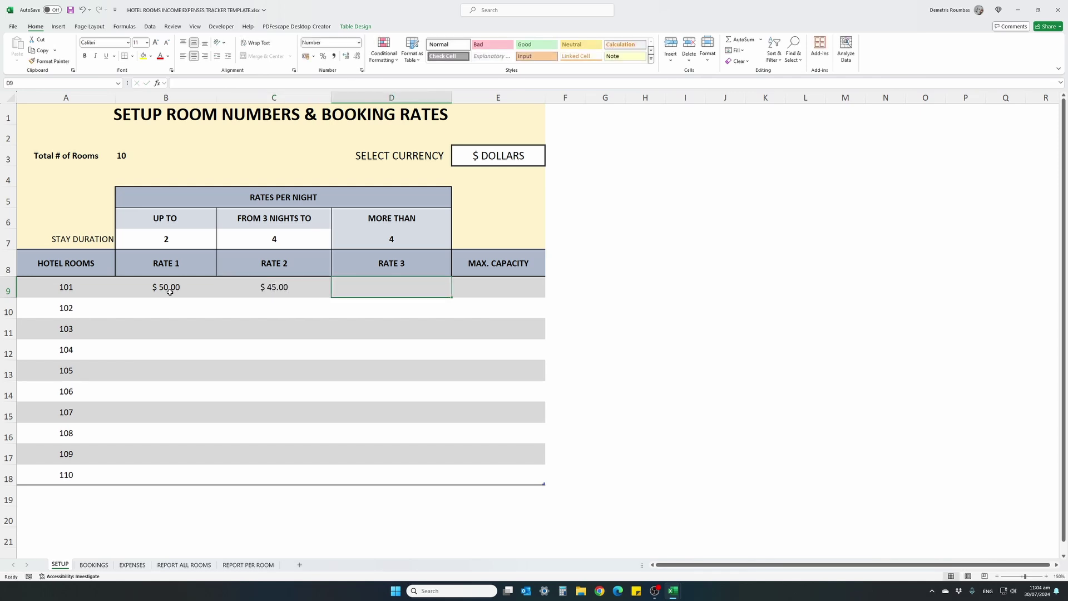
pyautogui.write('40')
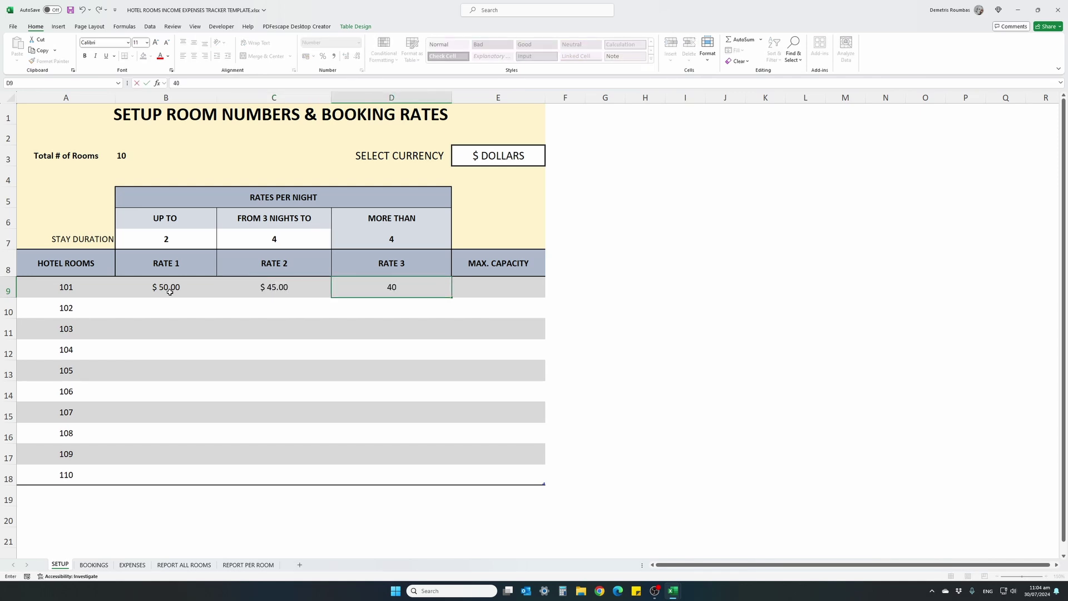
pyautogui.press('Return')
pyautogui.press('Up')
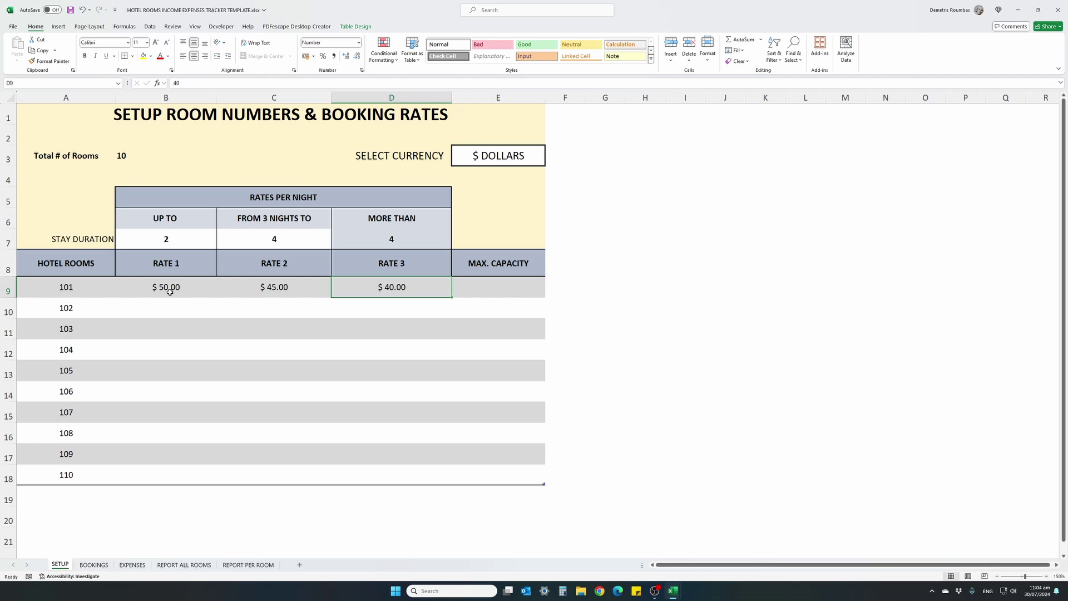
pyautogui.press('Right')
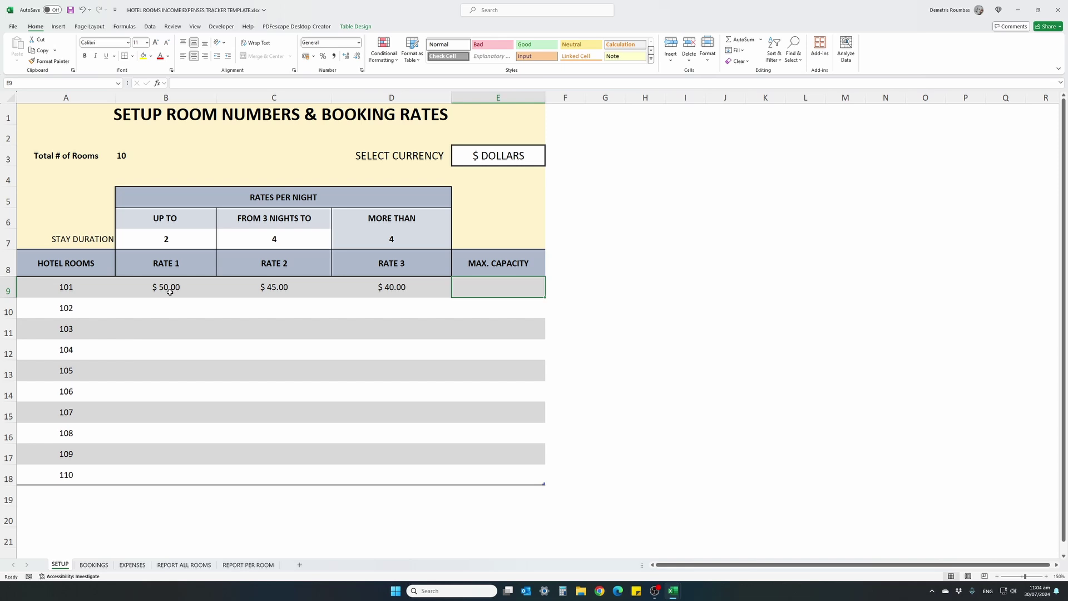
pyautogui.write('2')
pyautogui.press('Return')
pyautogui.press('Up')
pyautogui.press('Left')
pyautogui.press('Left')
pyautogui.press('Left')
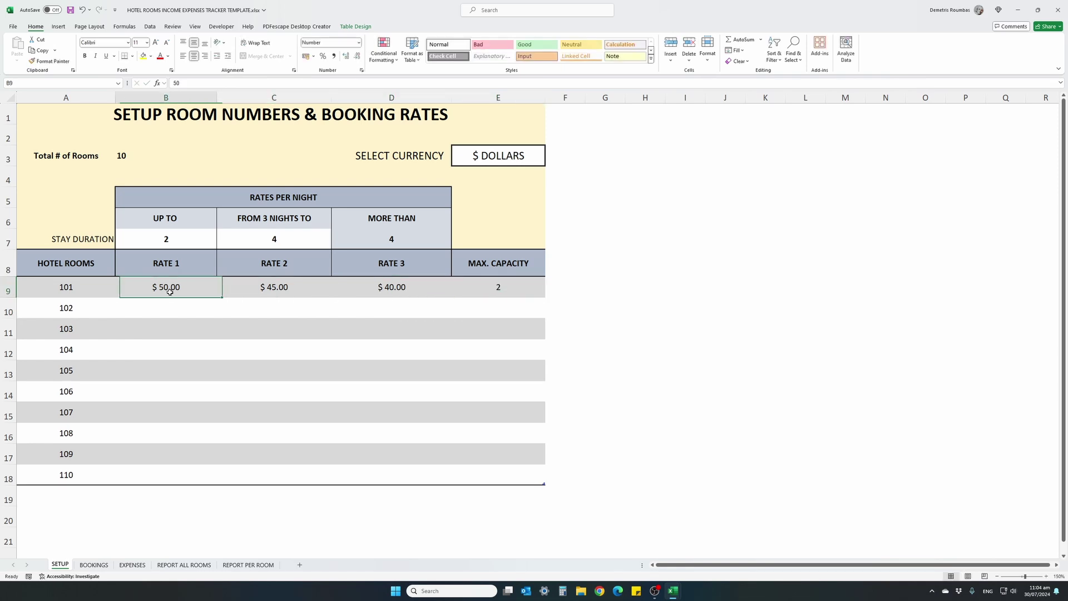
pyautogui.press('Left')
# - Give room 102 nightly rates of 65, 60 and 50 and a maximum capacity of 4
pyautogui.press('Down')
pyautogui.press('Right')
pyautogui.press('Up')
pyautogui.press('Down')
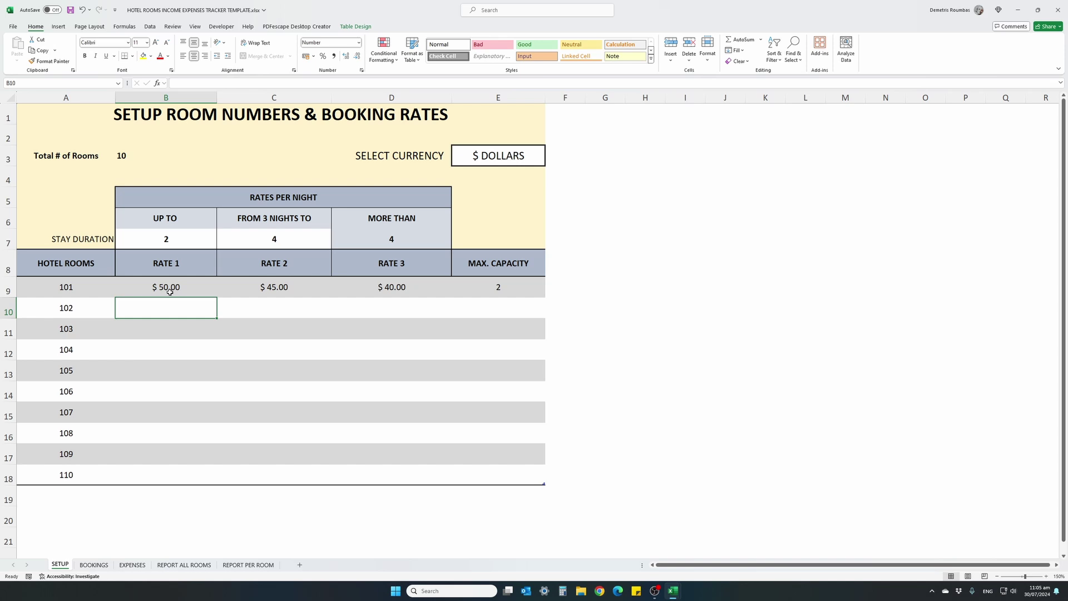
pyautogui.write('65')
pyautogui.press('Tab')
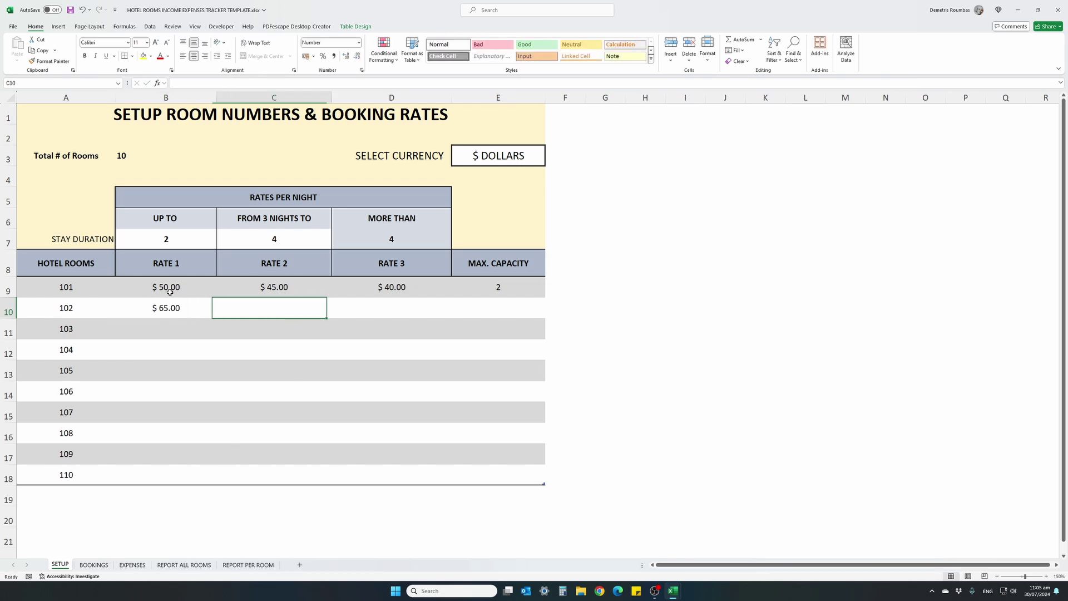
pyautogui.write('60')
pyautogui.press('Tab')
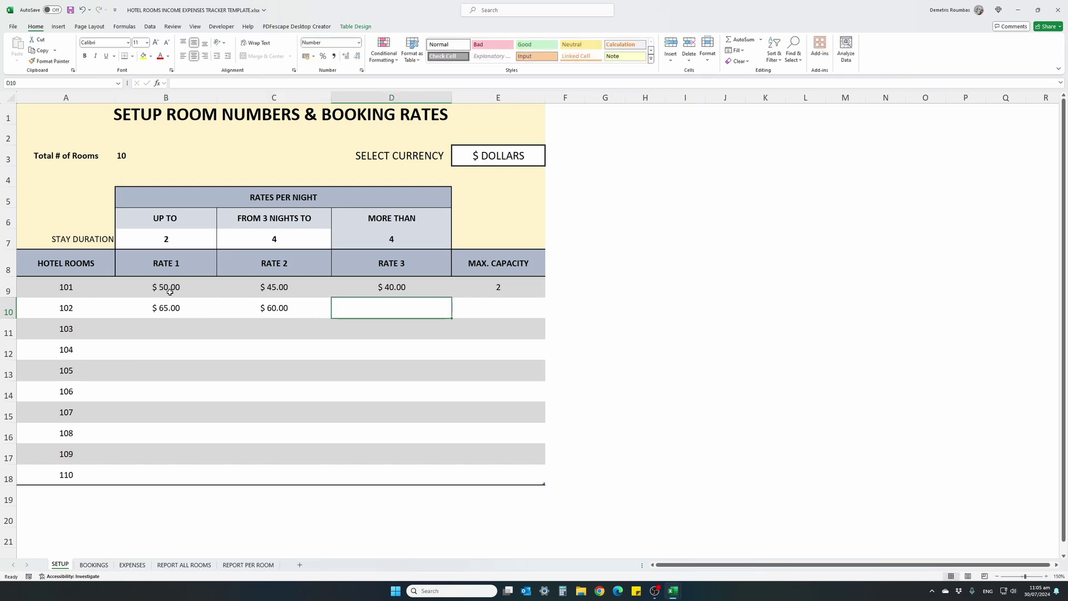
pyautogui.write('50')
pyautogui.press('Return')
pyautogui.press('Up')
pyautogui.press('Right')
pyautogui.write('4')
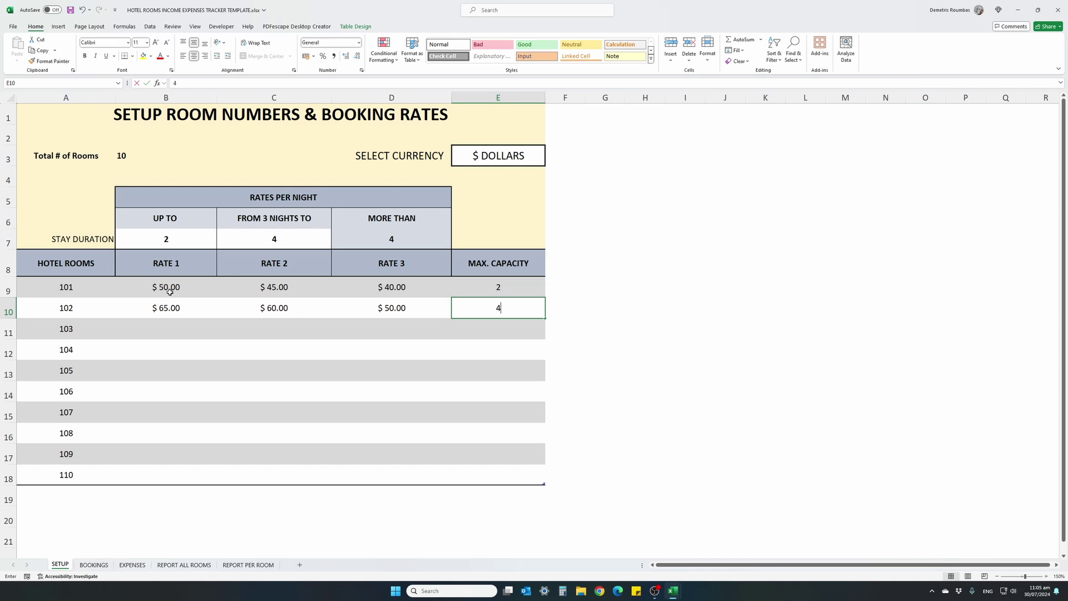
pyautogui.press('Return')
pyautogui.press('Up')
pyautogui.press('Left')
pyautogui.press('Left')
pyautogui.press('Left')
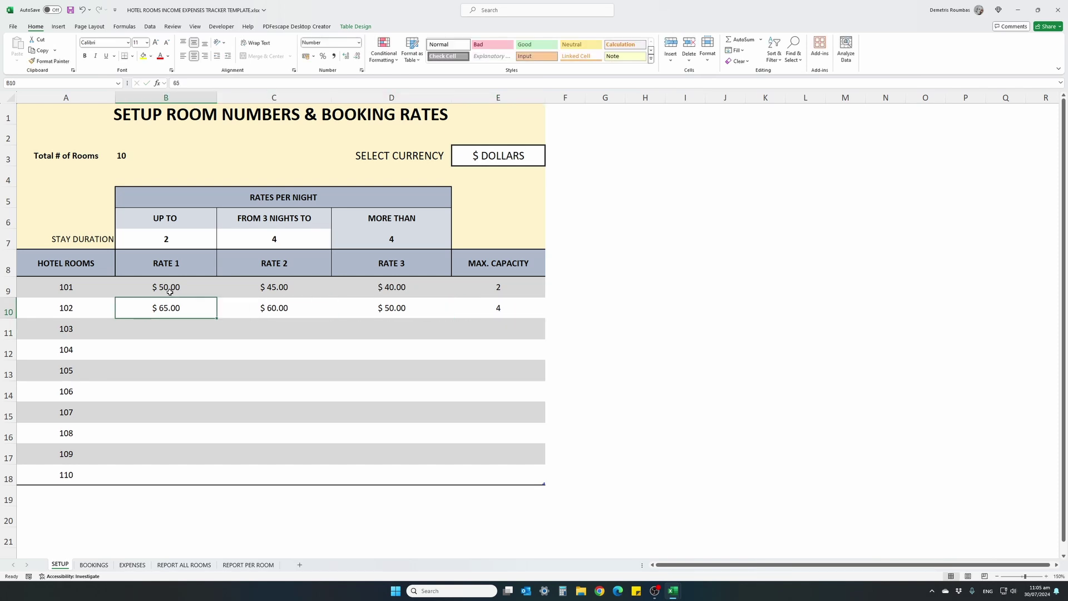
# - Paste the prepared rates and capacities into rooms 103–110, keeping the existing CURRENCY name
pyautogui.hotkey('ctrl', 'c')
pyautogui.click(169, 329)
pyautogui.hotkey('ctrl', 'shift', 'End')
pyautogui.hotkey('ctrl', 'v')
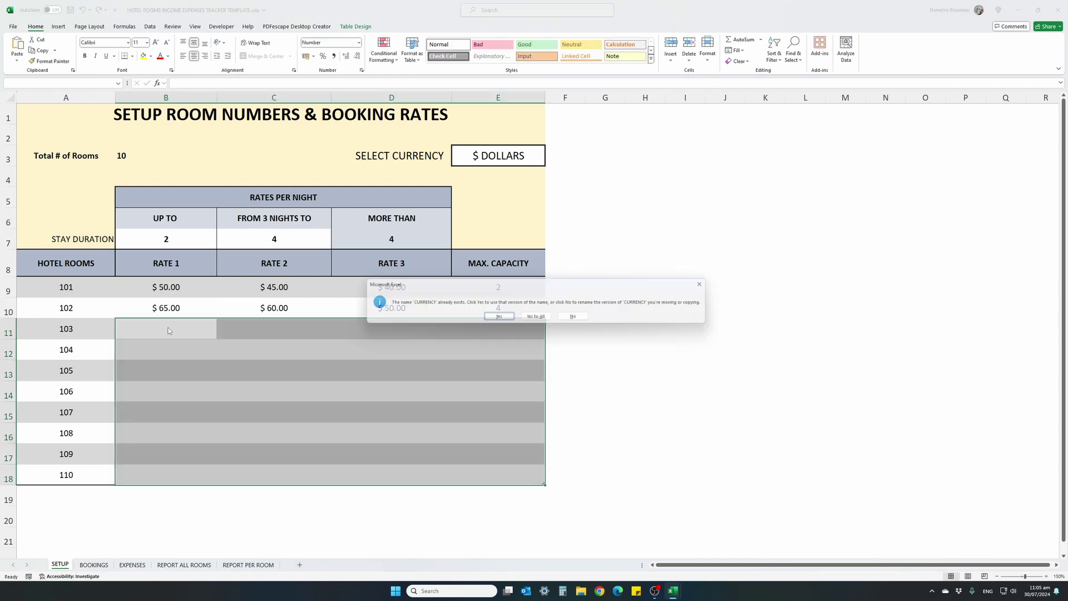
pyautogui.click(497, 319)
pyautogui.click(497, 318)
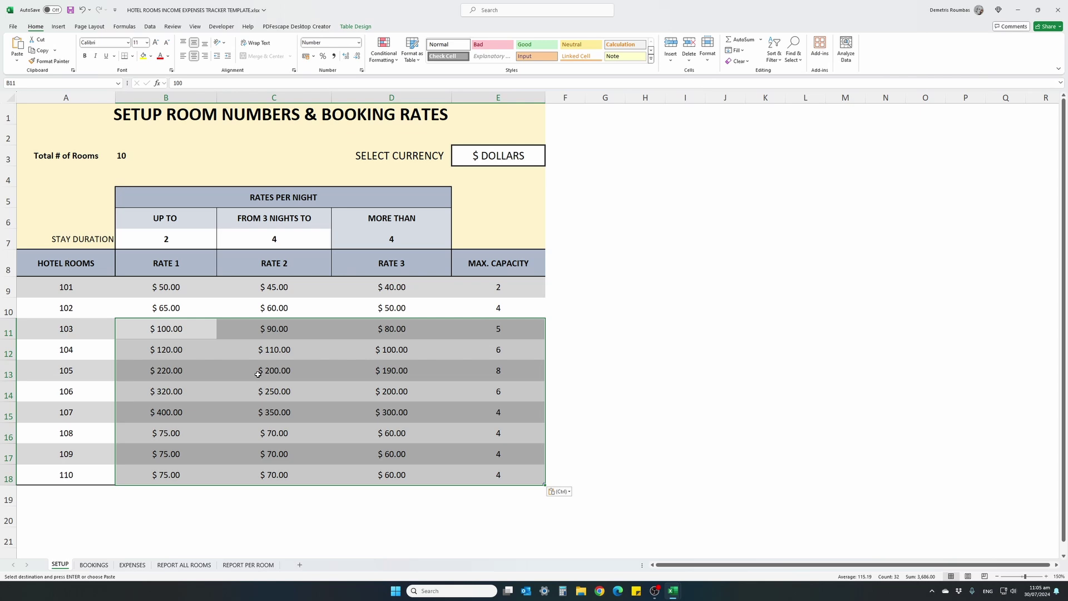
pyautogui.click(149, 377)
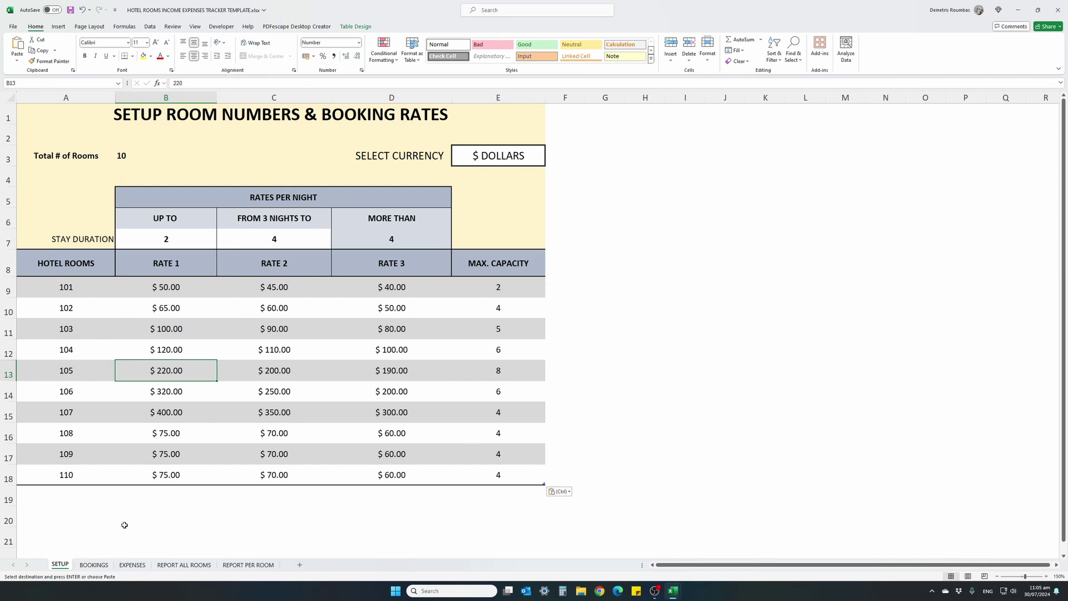
# - On the BOOKINGS sheet, enter 01/09/2023 as the first booking's Booked On date
pyautogui.click(93, 565)
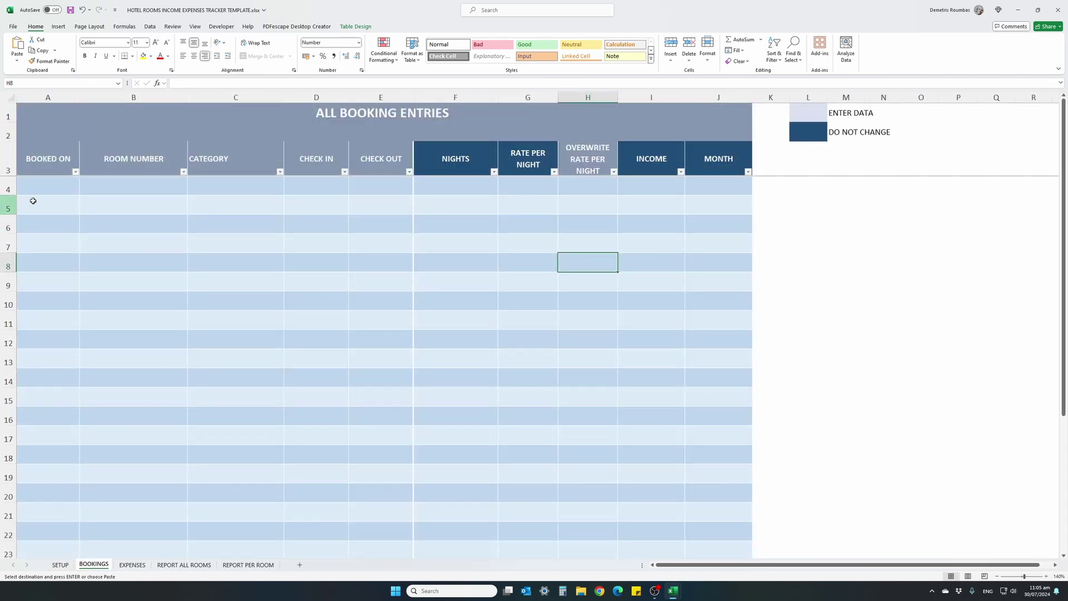
pyautogui.click(53, 189)
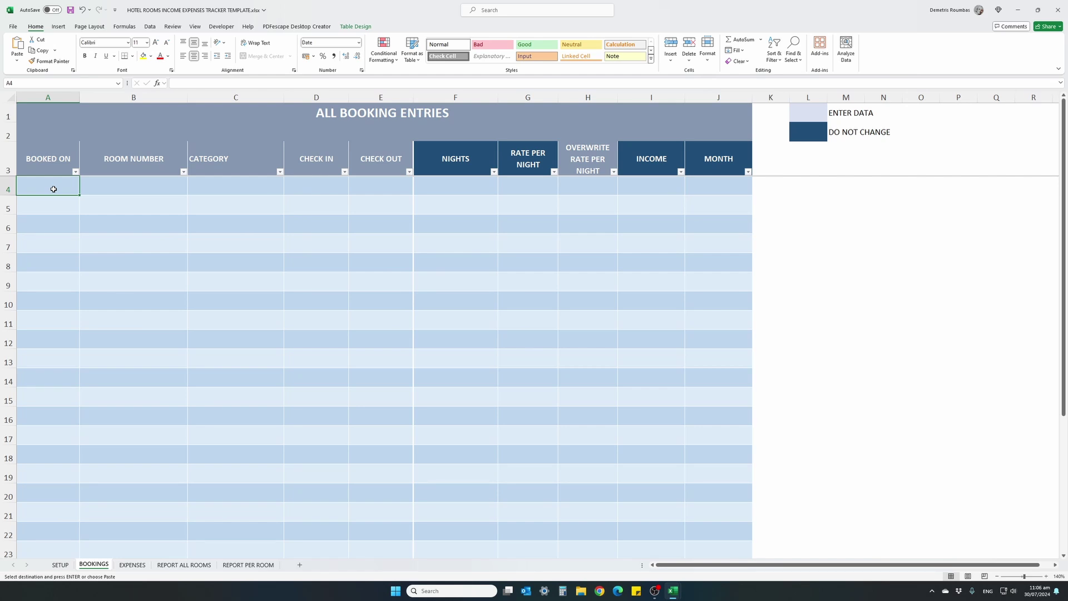
pyautogui.click(308, 184)
pyautogui.click(374, 186)
pyautogui.click(321, 180)
pyautogui.click(52, 189)
pyautogui.write('01/9/')
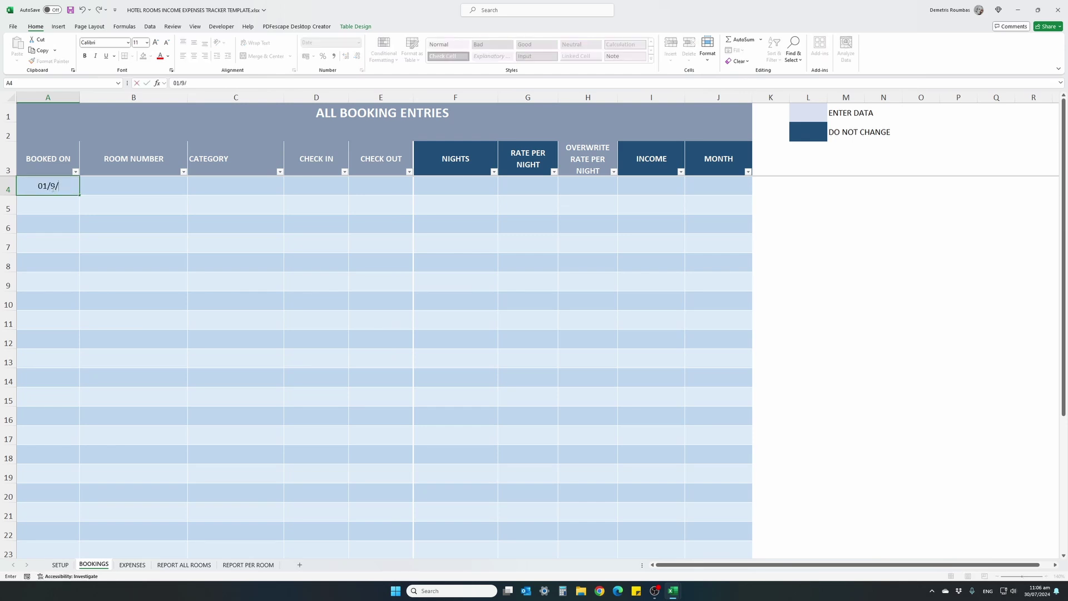
pyautogui.write('23')
pyautogui.press('Tab')
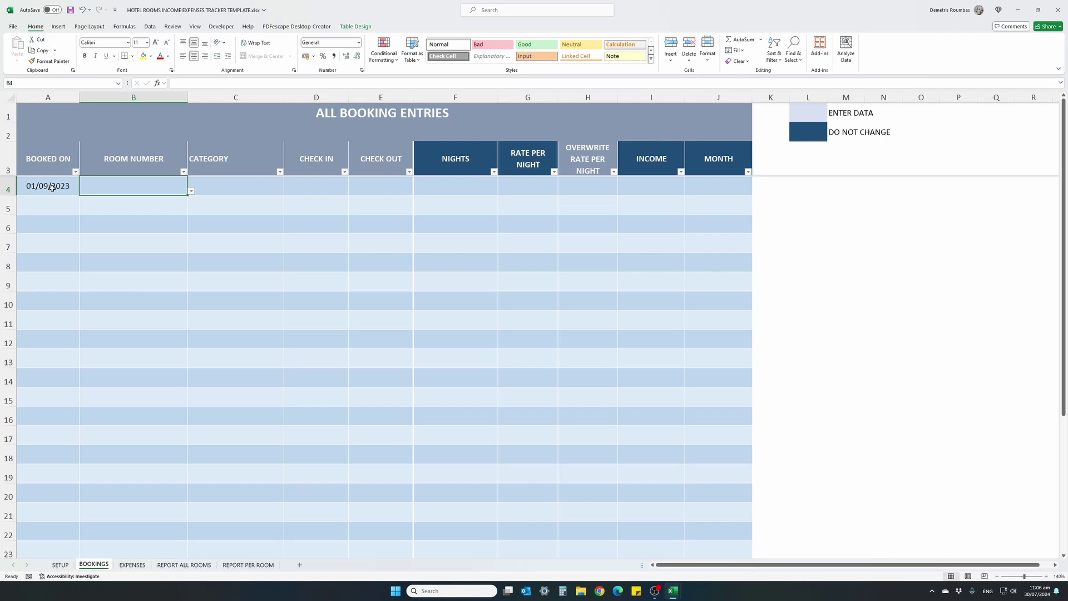
# - Assign the booking to room 101 with category RENTAL INCOME
pyautogui.click(192, 192)
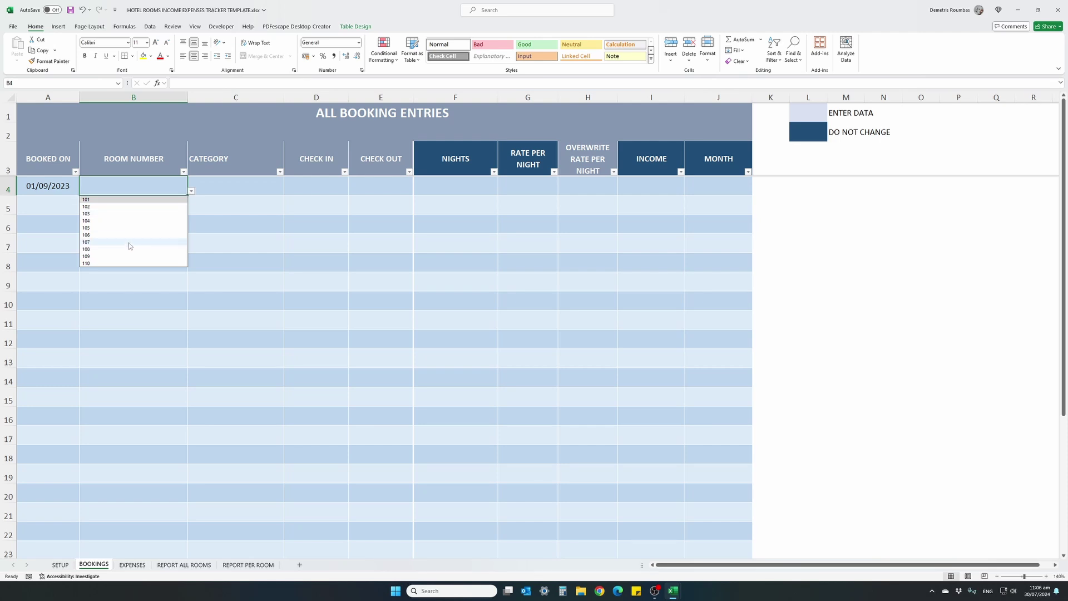
pyautogui.click(118, 201)
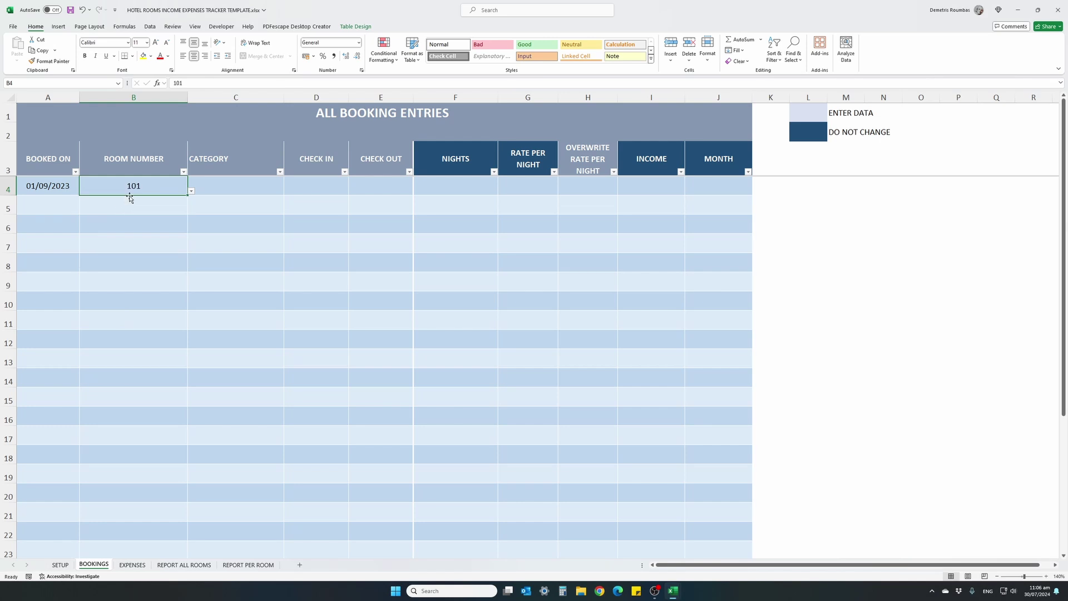
pyautogui.click(210, 186)
pyautogui.click(287, 192)
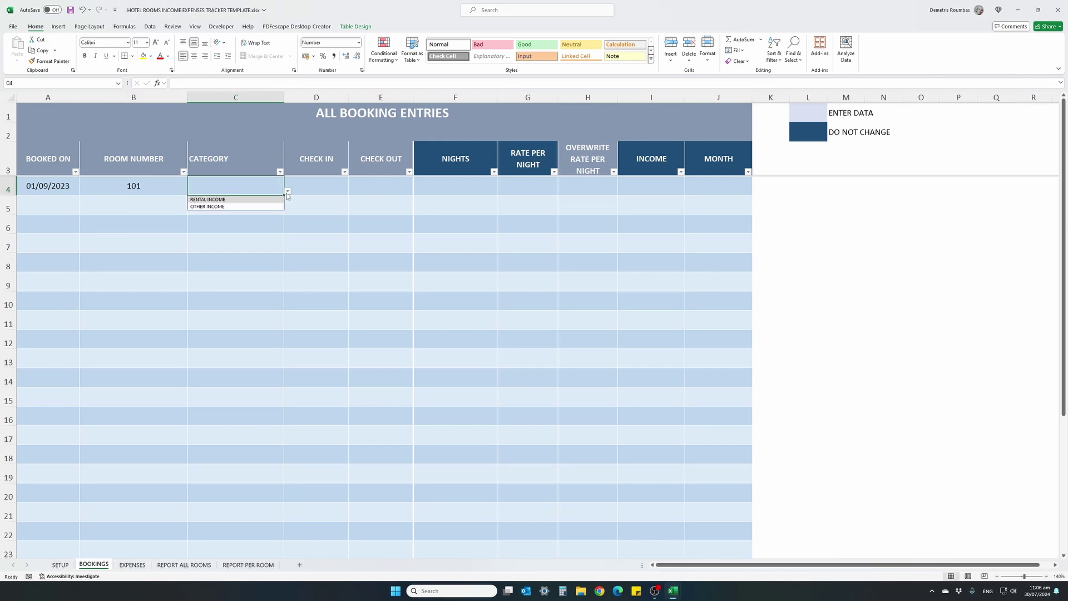
pyautogui.click(235, 201)
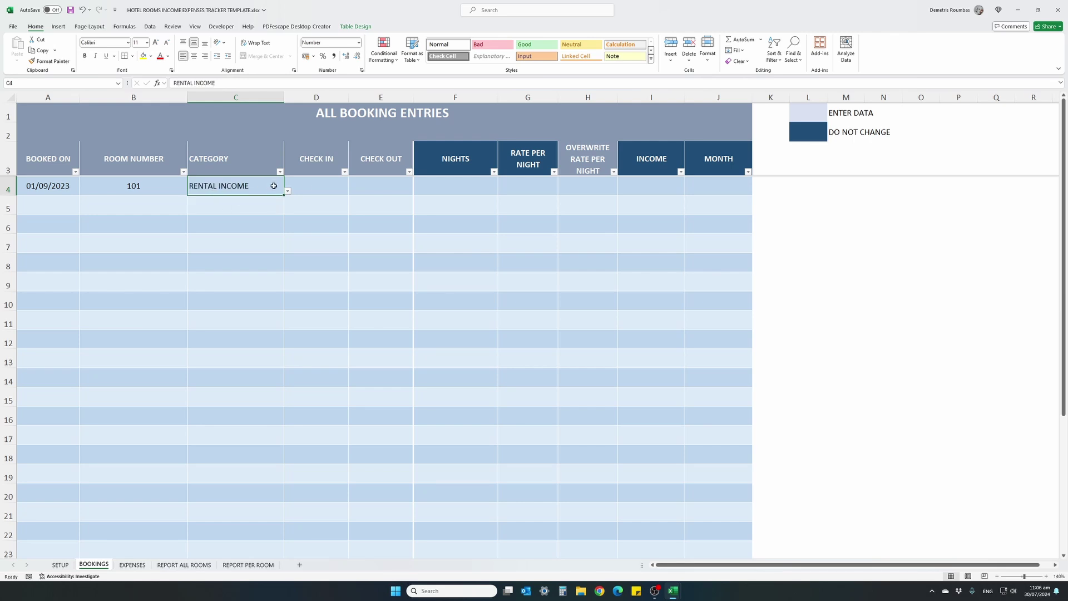
# - Enter check-in 12/11/2023 and check-out 14/11/2023 for the booking
pyautogui.click(312, 186)
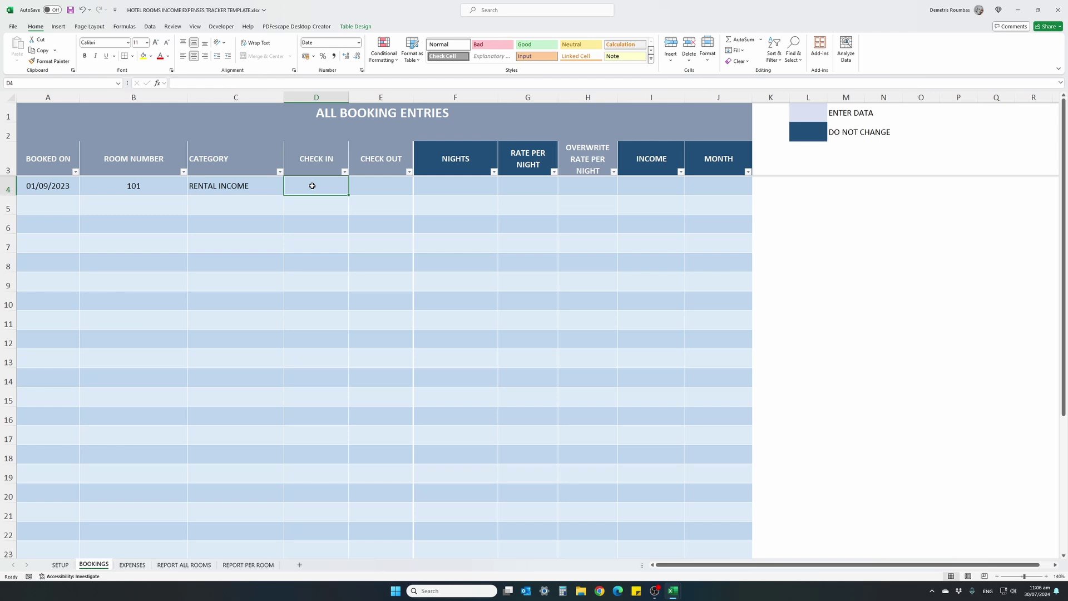
pyautogui.write('12/11')
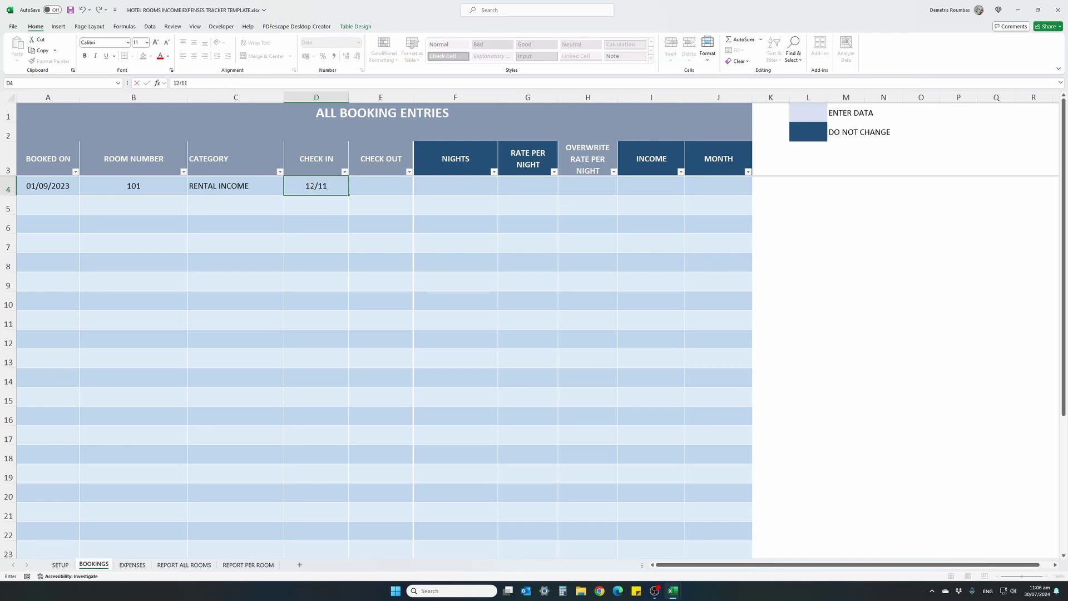
pyautogui.write('/2023')
pyautogui.press('Tab')
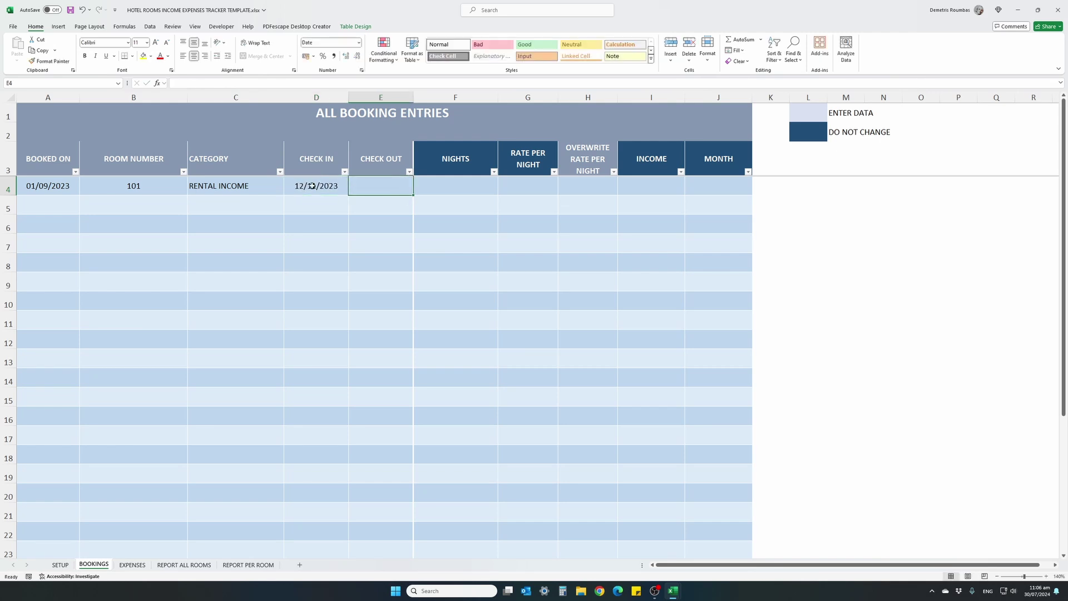
pyautogui.write('14')
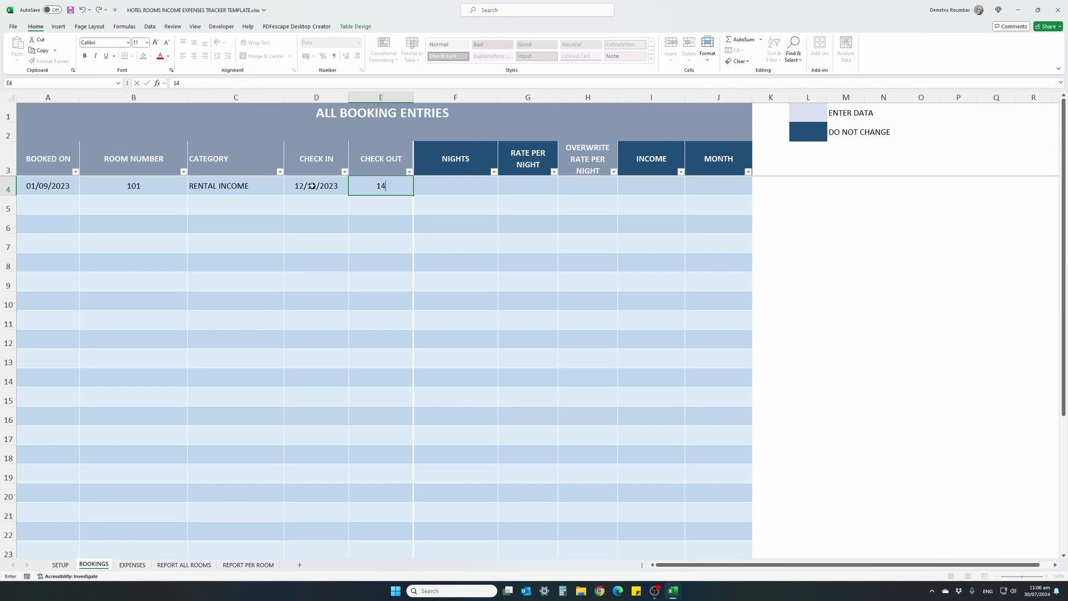
pyautogui.write('/11/2023')
pyautogui.press('Return')
# - Enter a $30.00 overwrite rate per night for the first booking
pyautogui.click(450, 187)
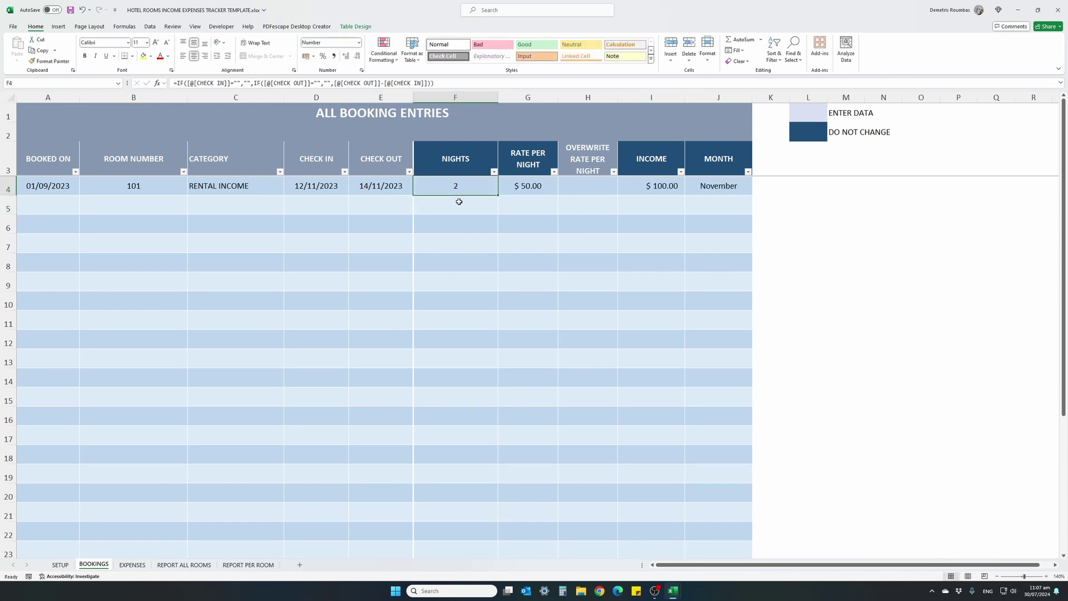
pyautogui.click(587, 186)
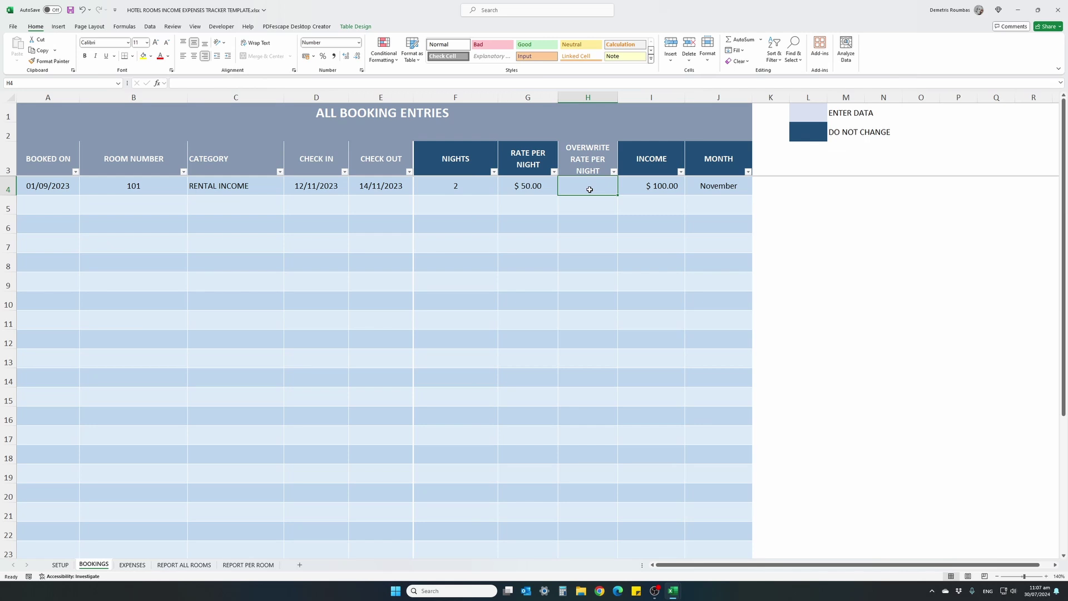
pyautogui.click(529, 187)
pyautogui.click(581, 186)
pyautogui.write('30')
pyautogui.press('Return')
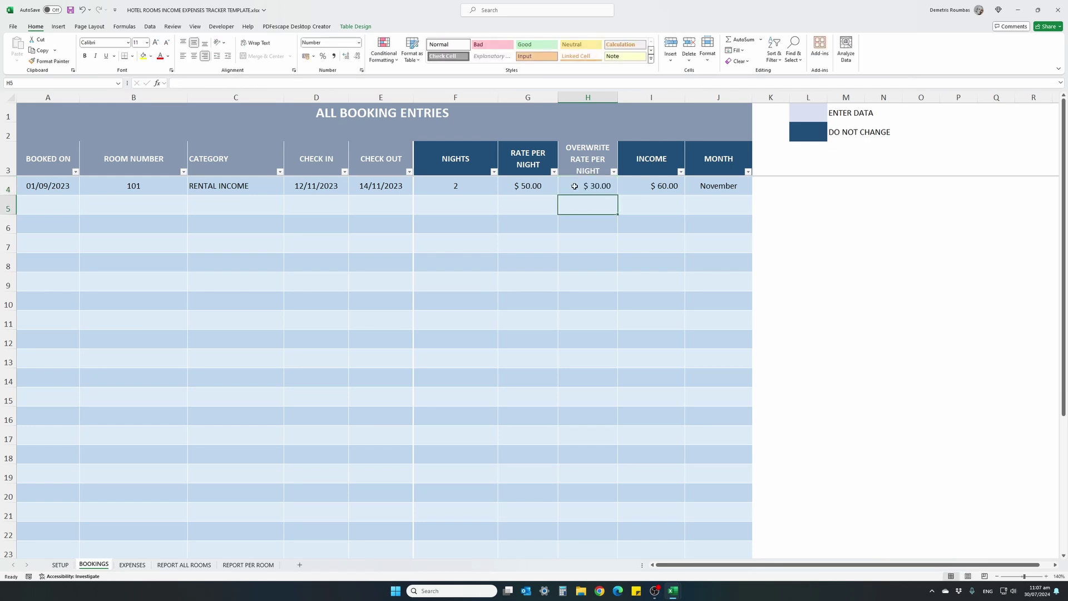
# - Check the first booking's nights, recalculated $60.00 income and month formulas
pyautogui.click(575, 187)
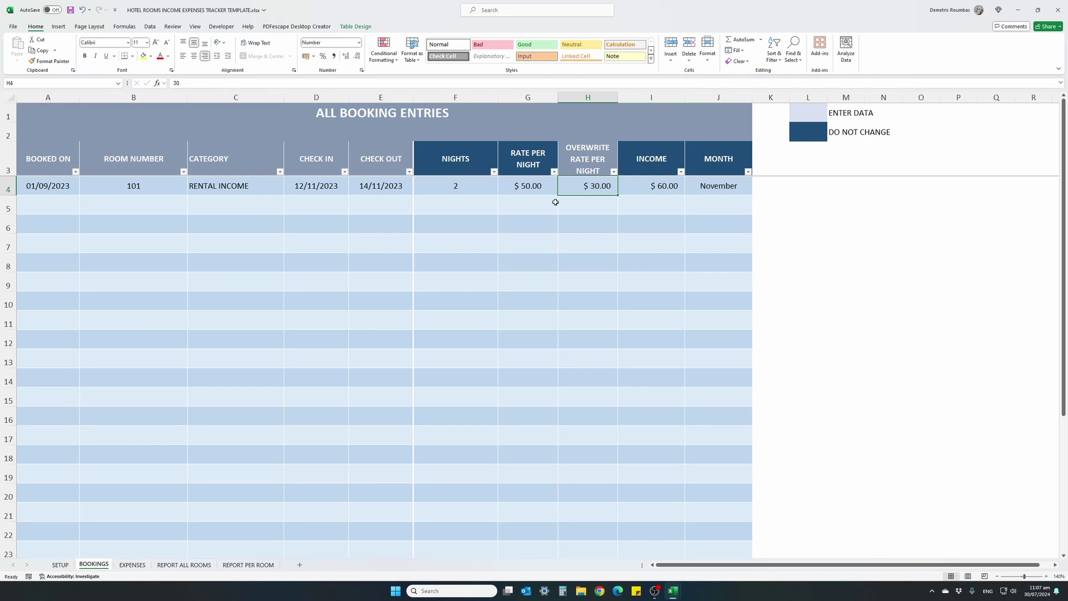
pyautogui.click(461, 191)
pyautogui.click(579, 192)
pyautogui.click(628, 191)
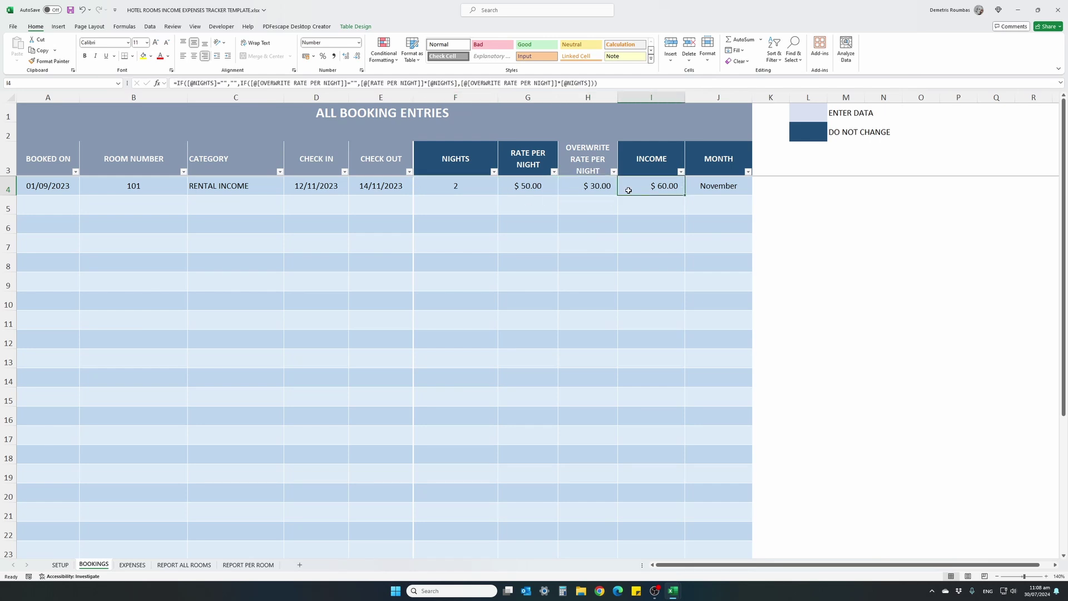
pyautogui.click(691, 189)
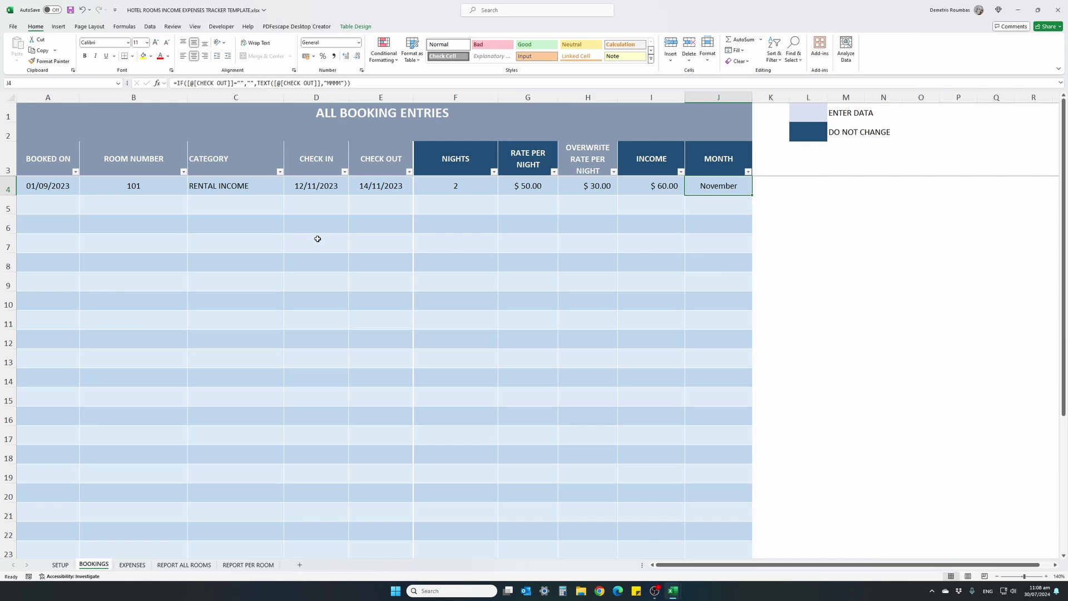
pyautogui.click(63, 206)
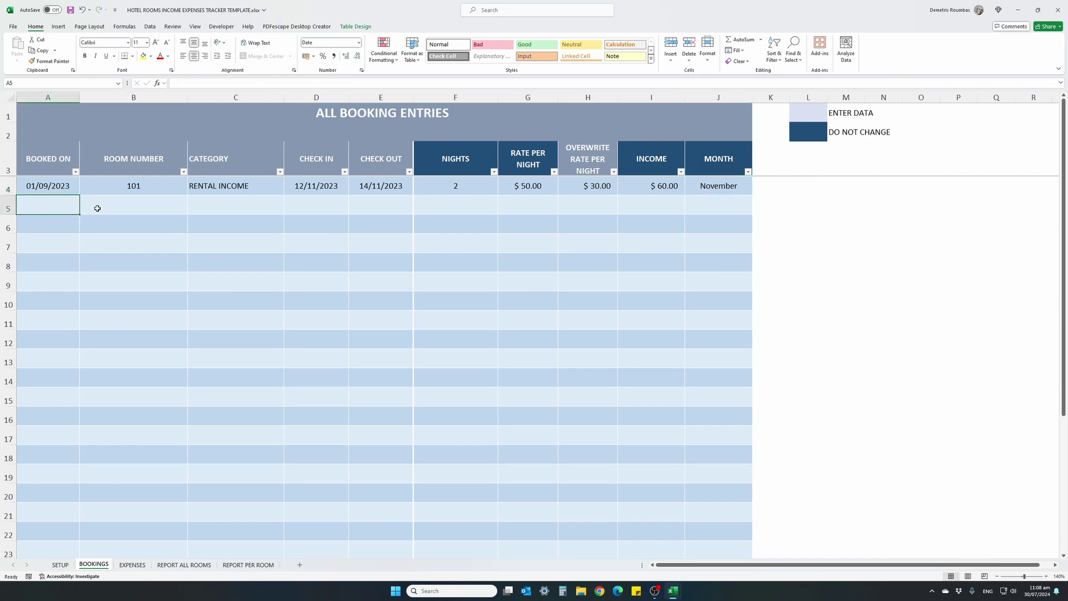
pyautogui.click(125, 208)
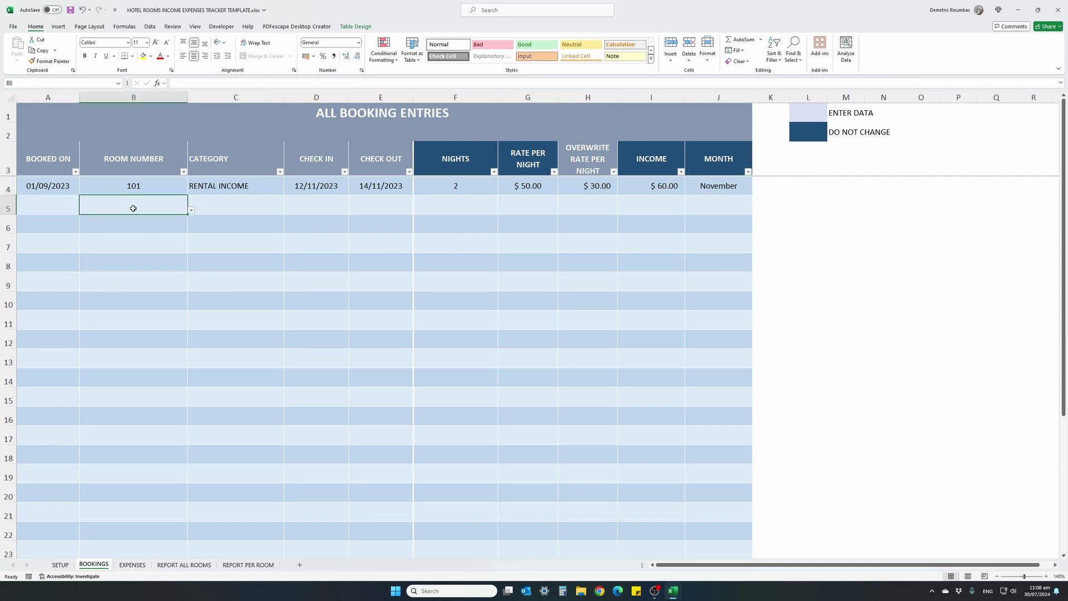
pyautogui.click(191, 210)
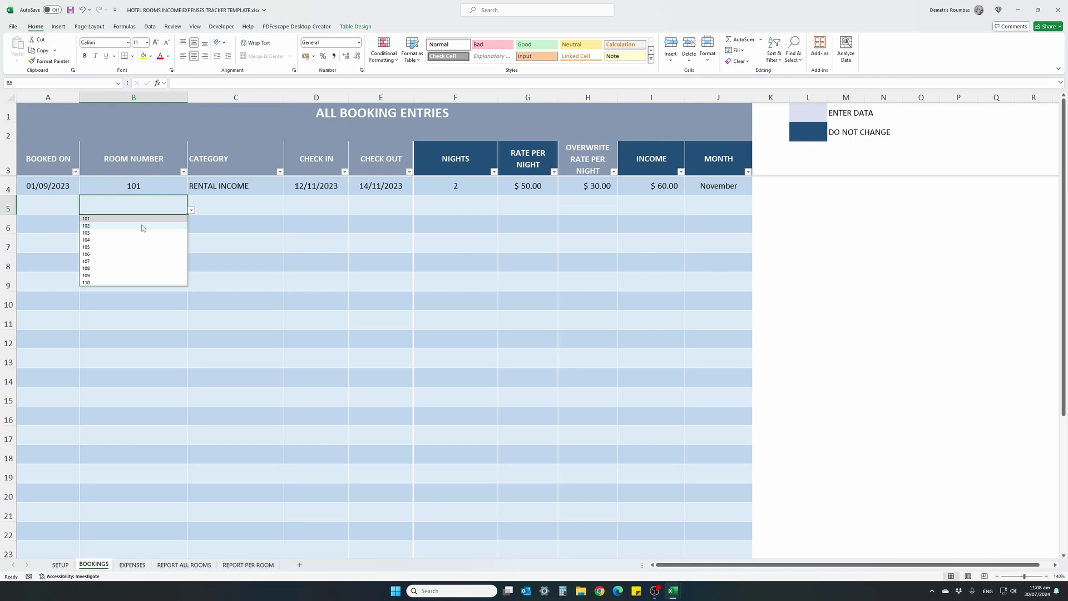
pyautogui.click(147, 189)
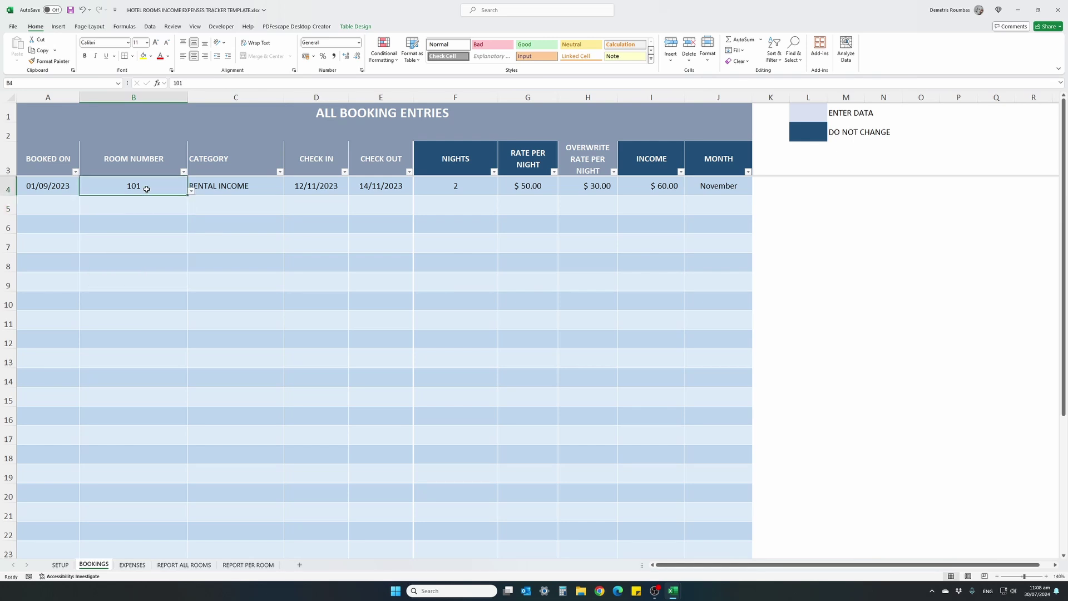
pyautogui.click(144, 207)
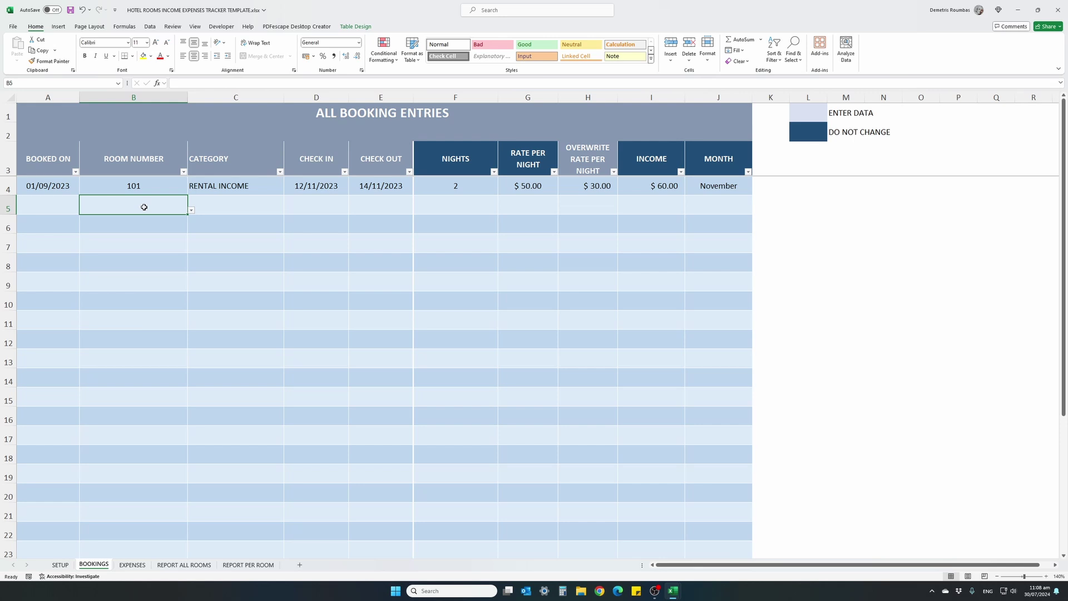
pyautogui.click(58, 207)
pyautogui.hotkey('ctrl', 'c')
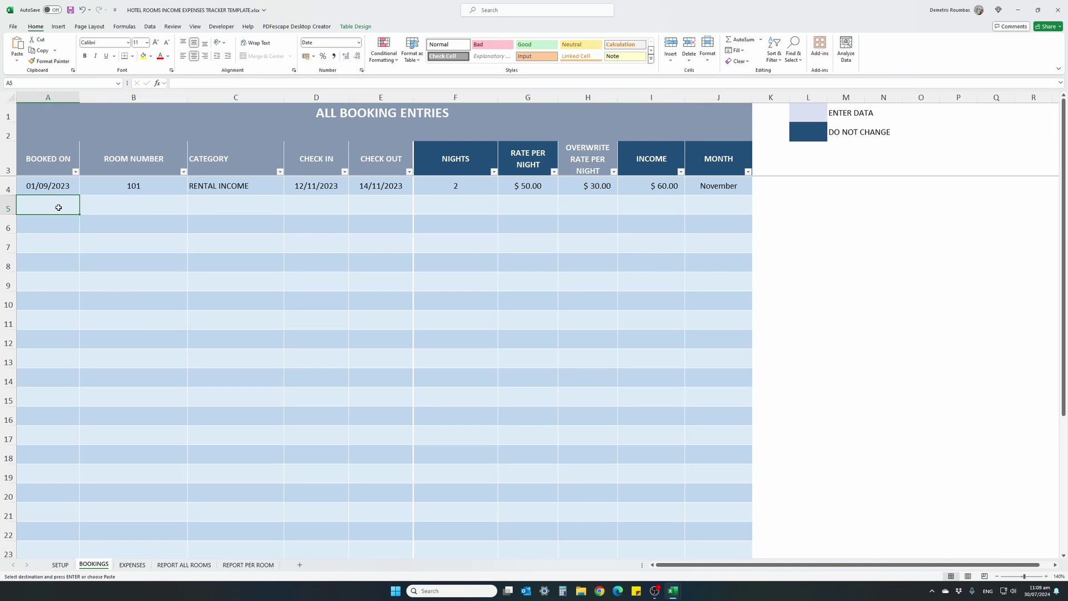
# - Paste the sample booking rows below the first entry and glance at the SETUP sheet
pyautogui.hotkey('ctrl', 'v')
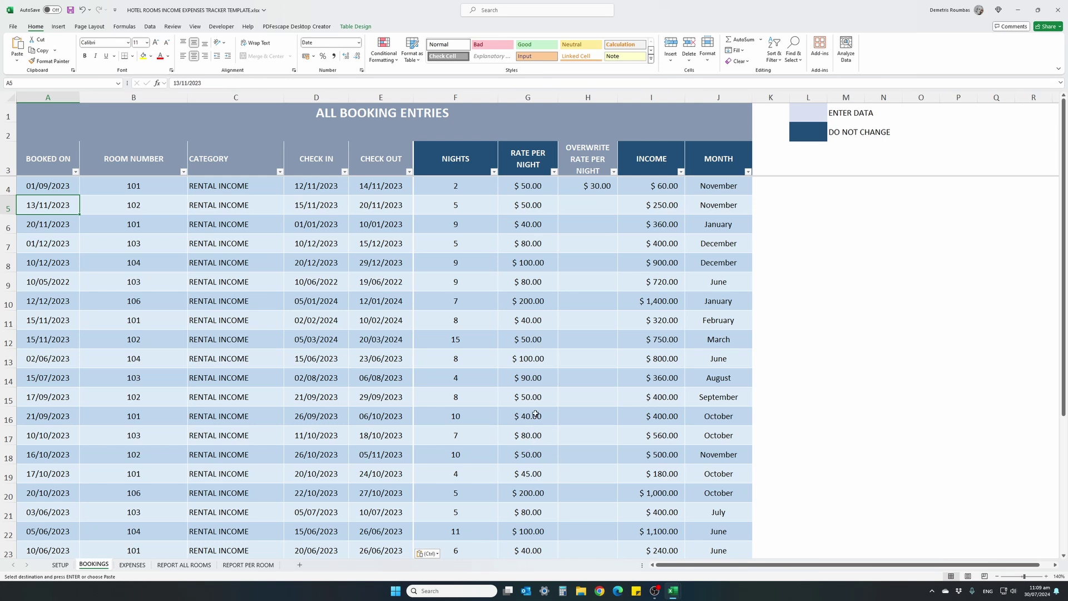
pyautogui.click(60, 565)
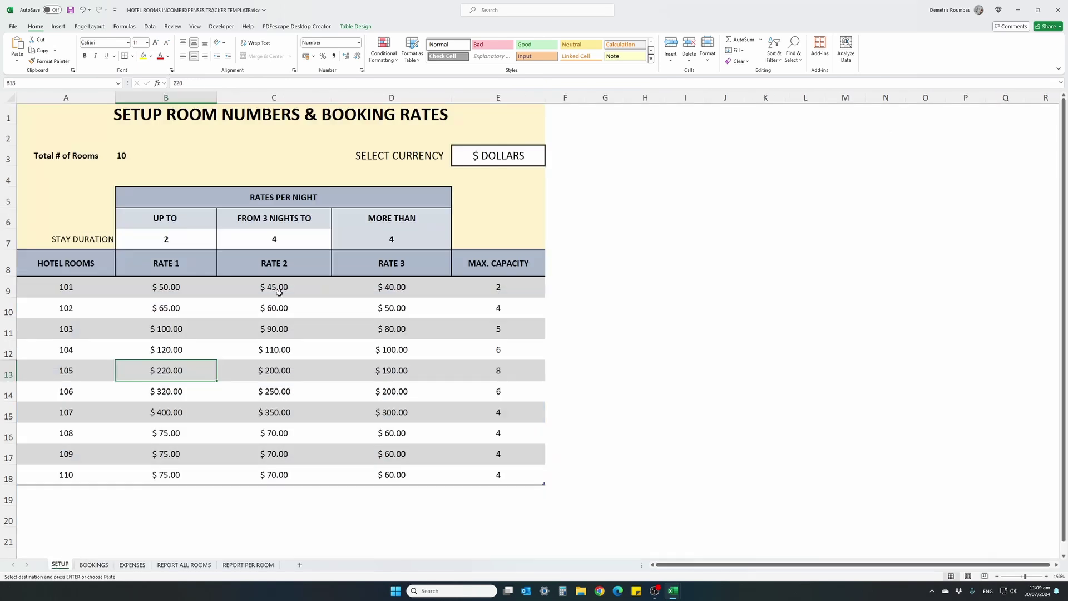
pyautogui.click(93, 565)
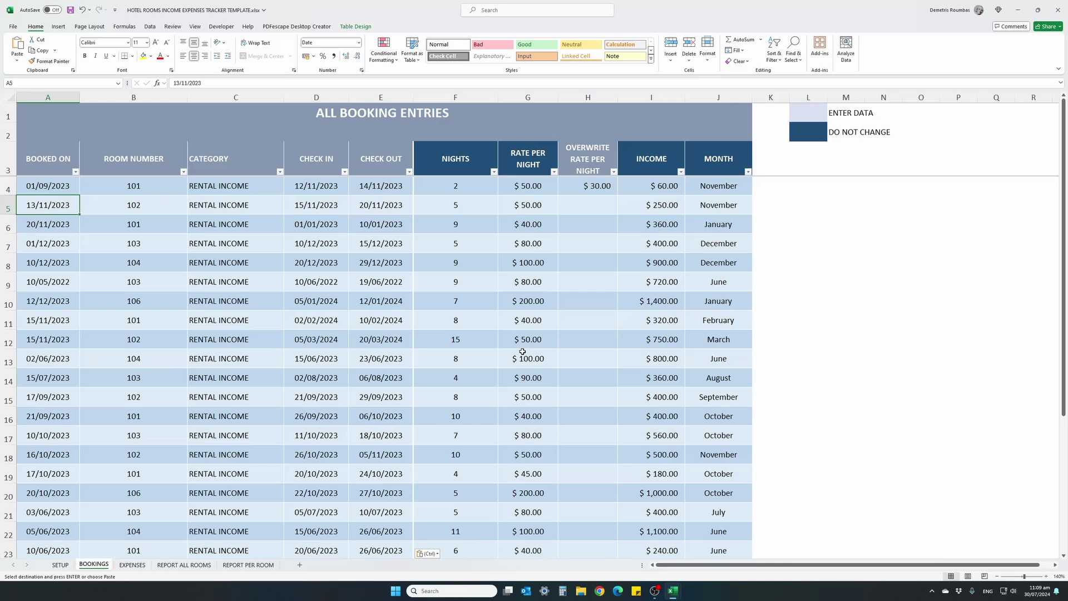
# - Give row 13's booking a $90.00 override rate and check its $720.00 income
pyautogui.click(571, 358)
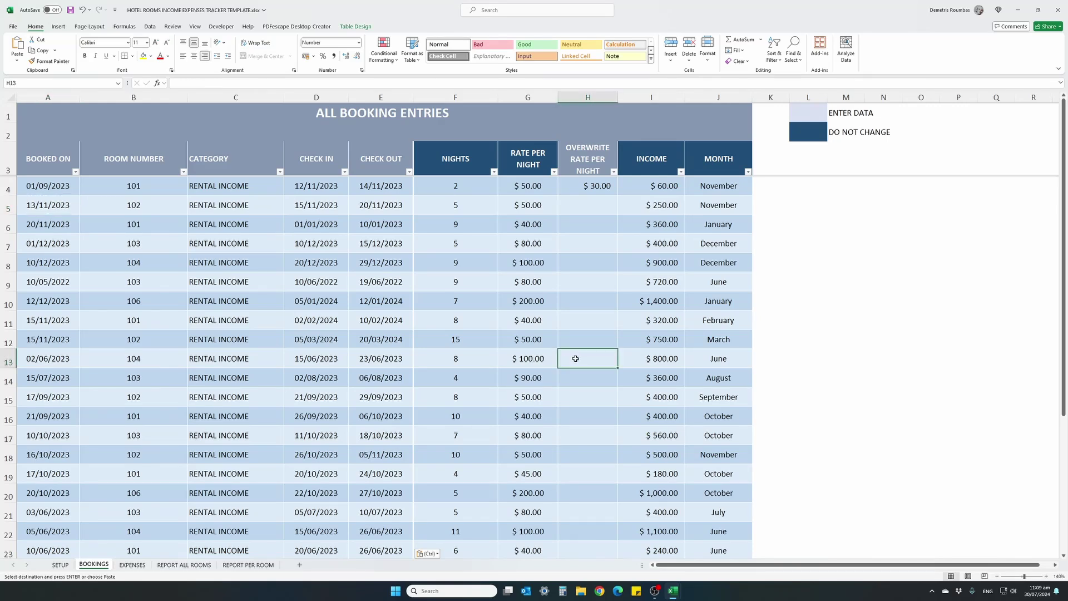
pyautogui.click(473, 363)
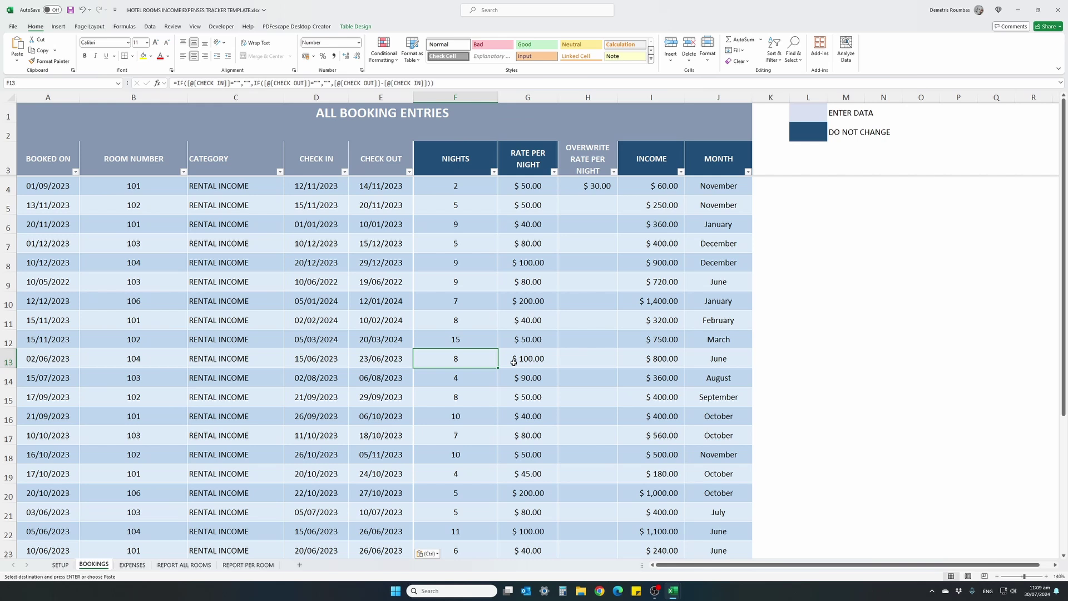
pyautogui.click(517, 362)
pyautogui.click(583, 363)
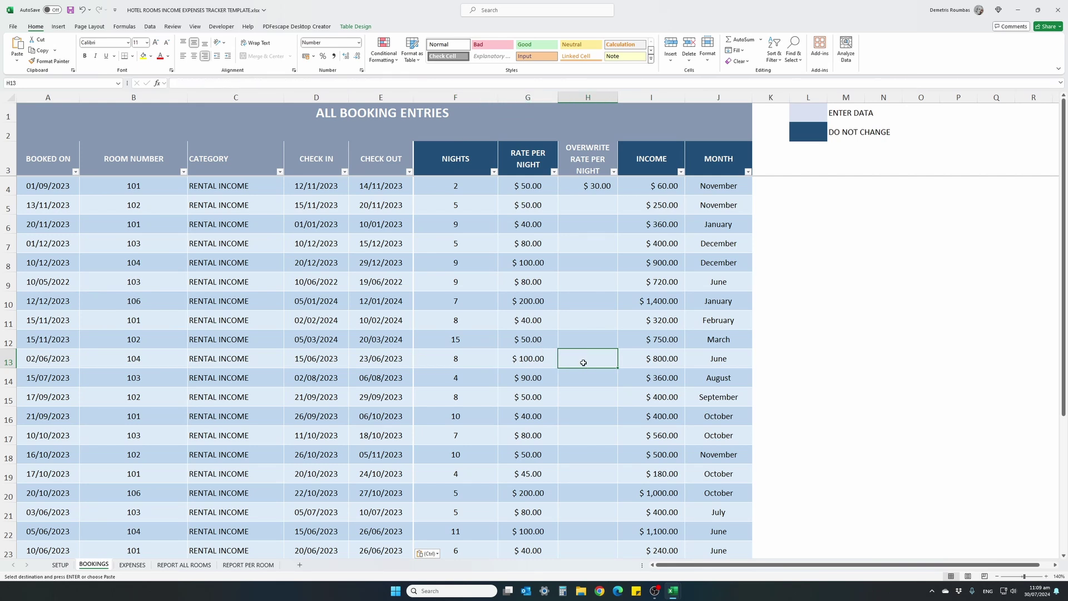
pyautogui.write('90')
pyautogui.press('Return')
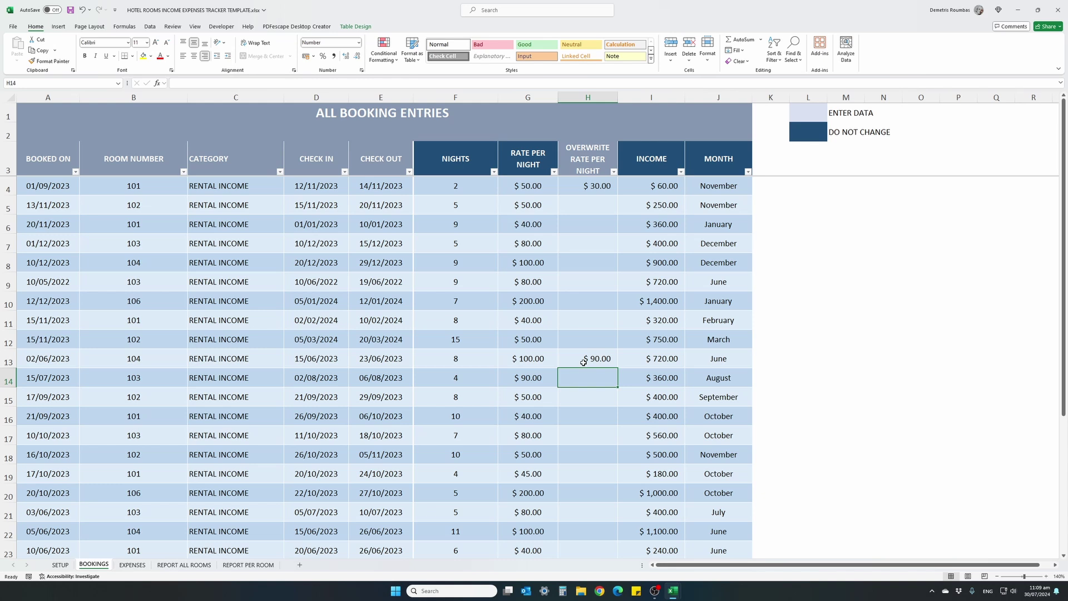
pyautogui.click(583, 363)
pyautogui.click(641, 362)
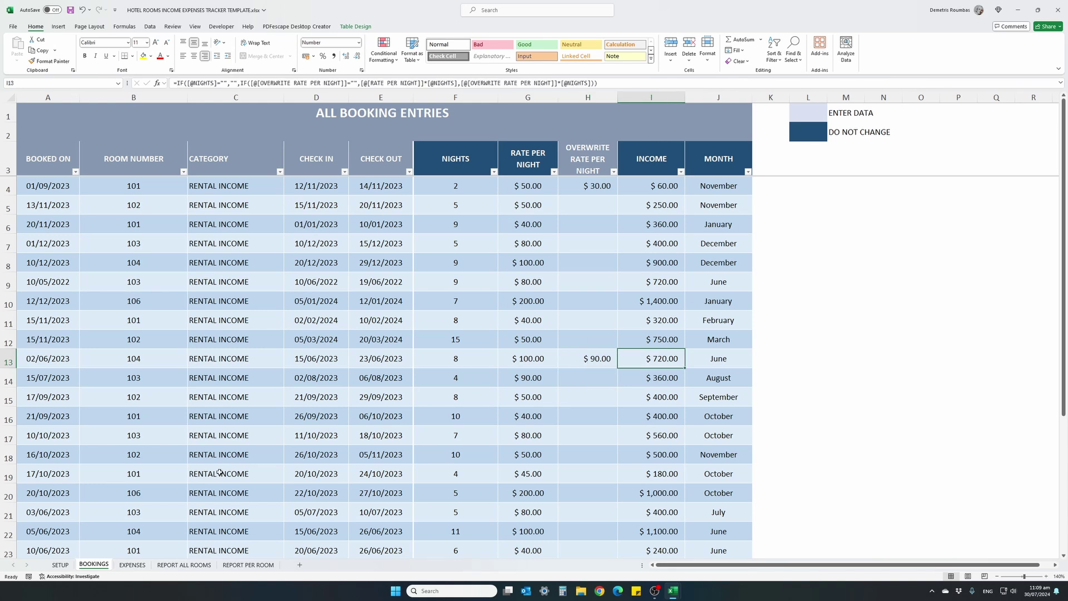
# - On the EXPENSES sheet, enter 01/11/2023 as the first expense date
pyautogui.click(133, 565)
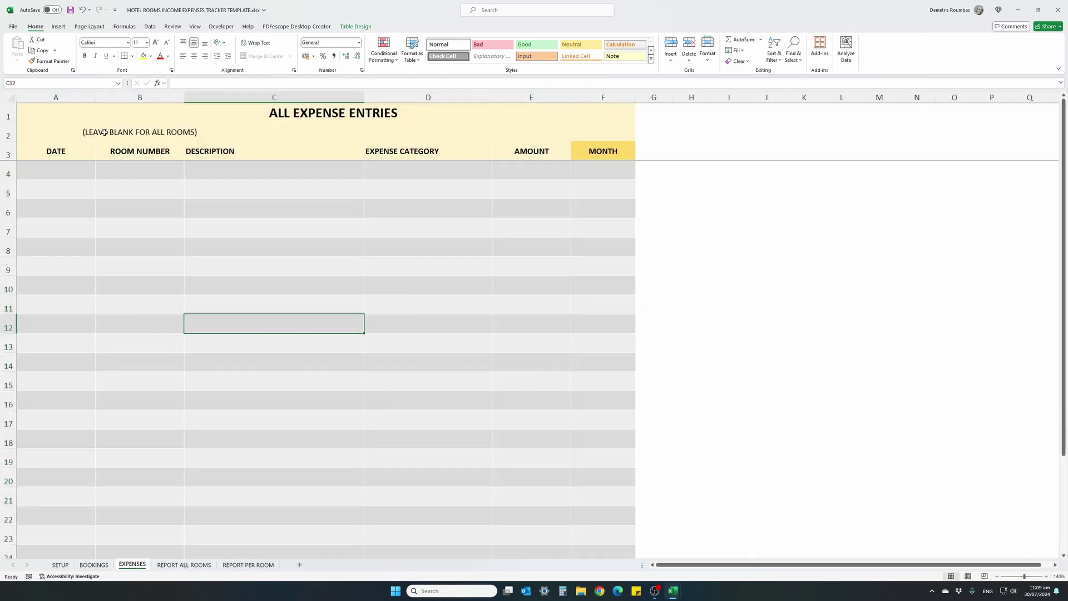
pyautogui.click(76, 169)
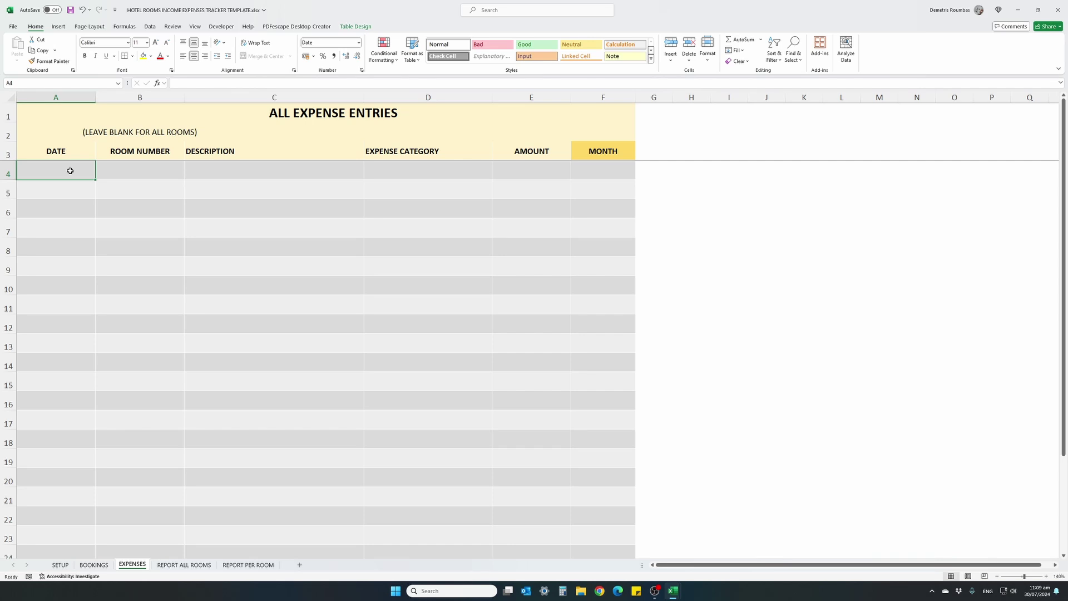
pyautogui.write('01/')
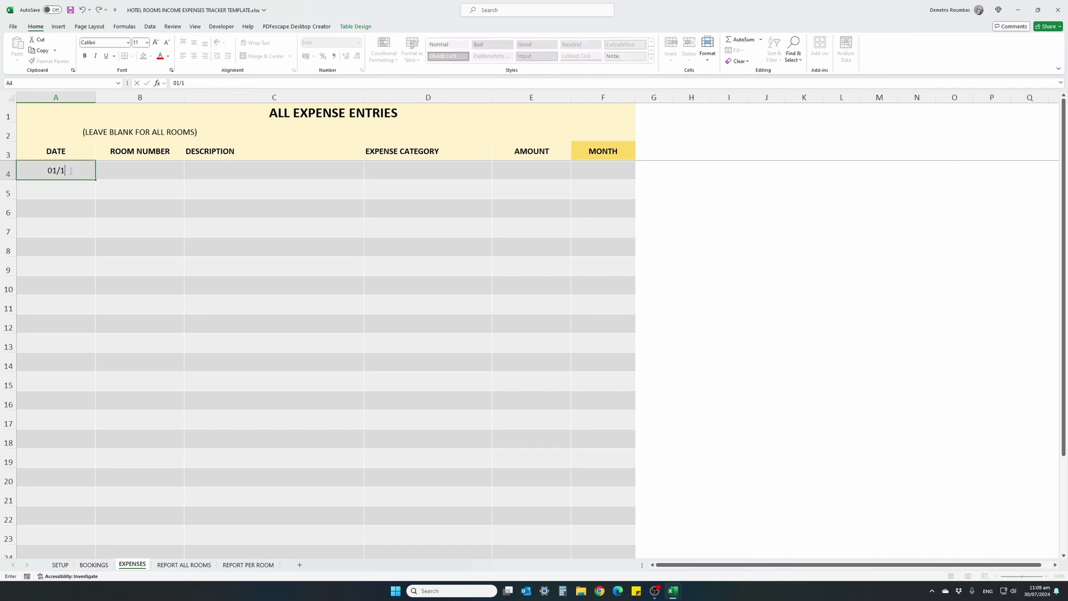
pyautogui.write('1/2023')
pyautogui.press('Tab')
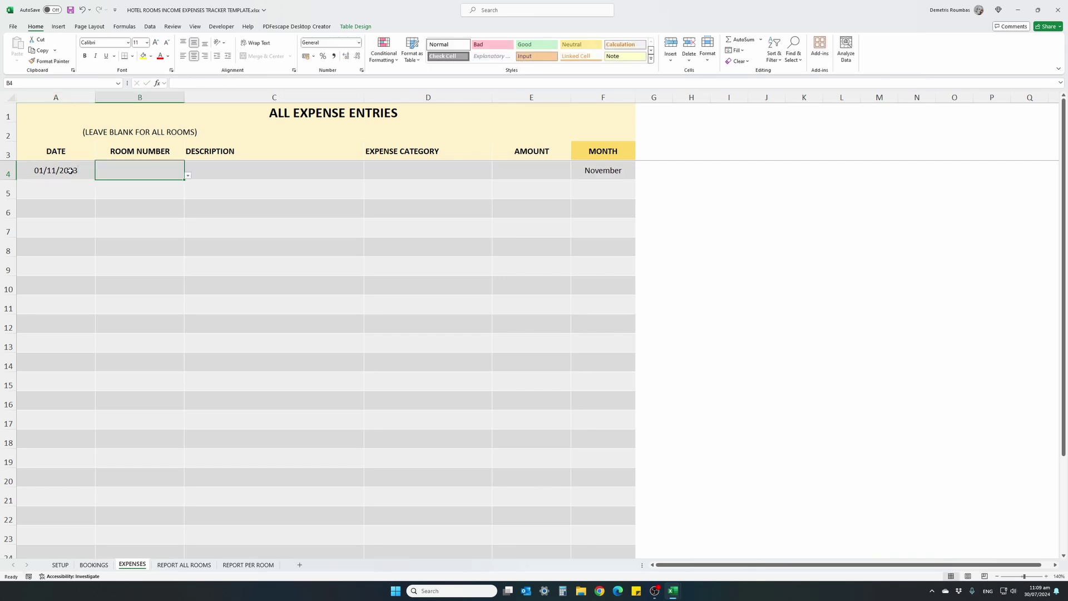
# - Assign the expense to room 101 with the description RE-PAINT
pyautogui.click(188, 175)
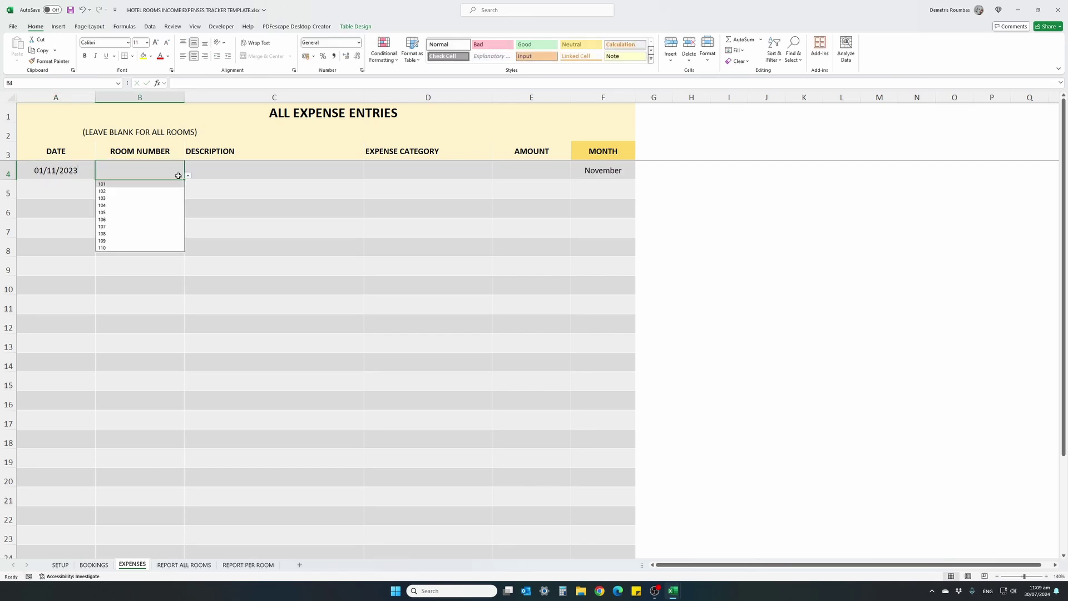
pyautogui.click(146, 185)
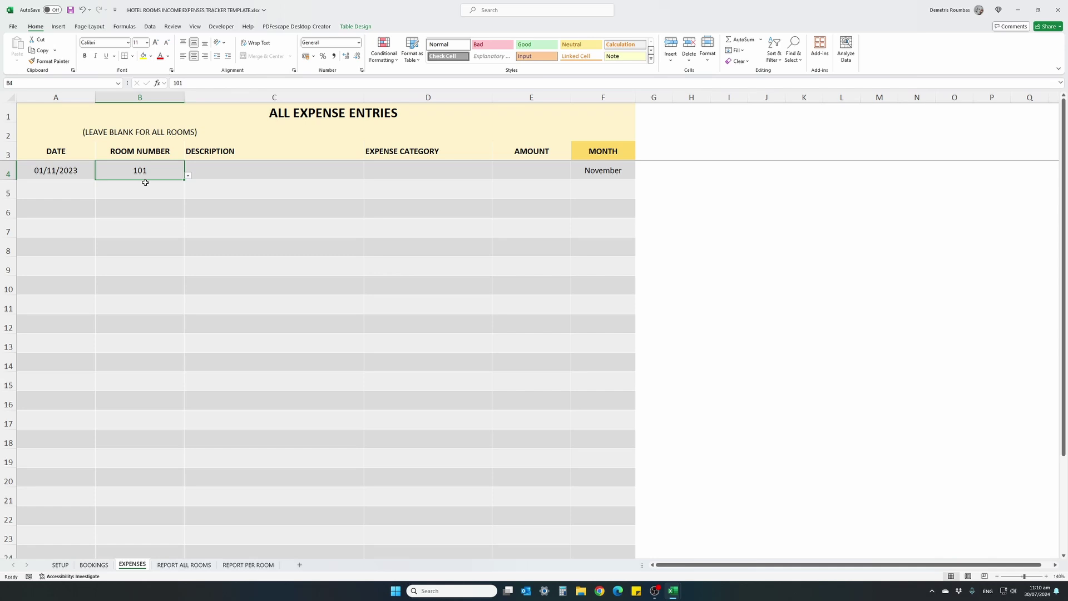
pyautogui.click(212, 170)
pyautogui.write('RE-PAINT')
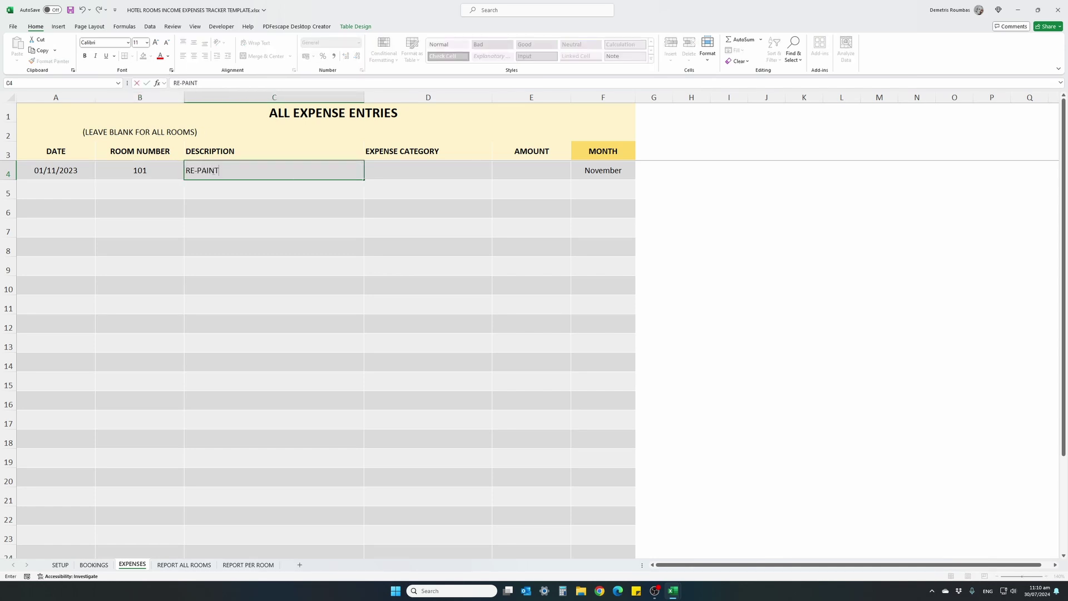
pyautogui.press('Tab')
pyautogui.click(213, 170)
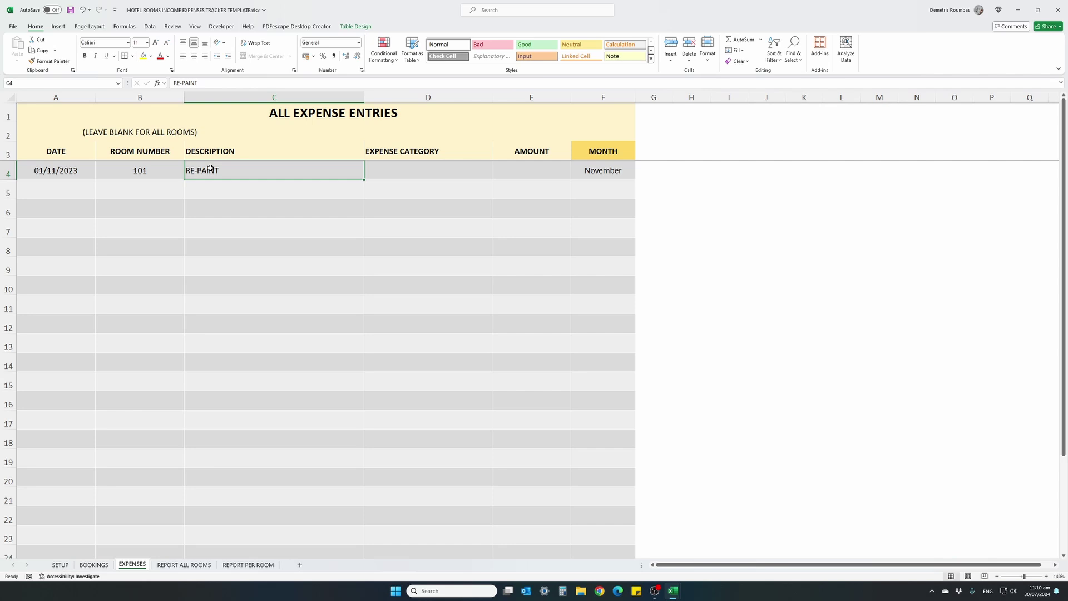
# - Give the RE-PAINT expense category MAINTENANCE - REPAIRS and amount 150
pyautogui.click(391, 177)
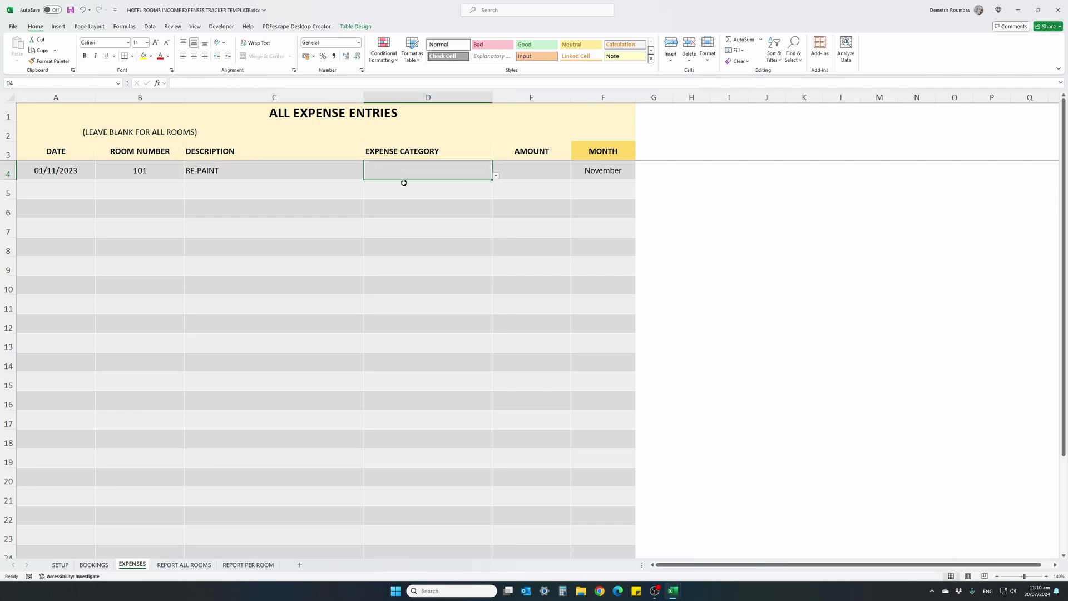
pyautogui.click(496, 177)
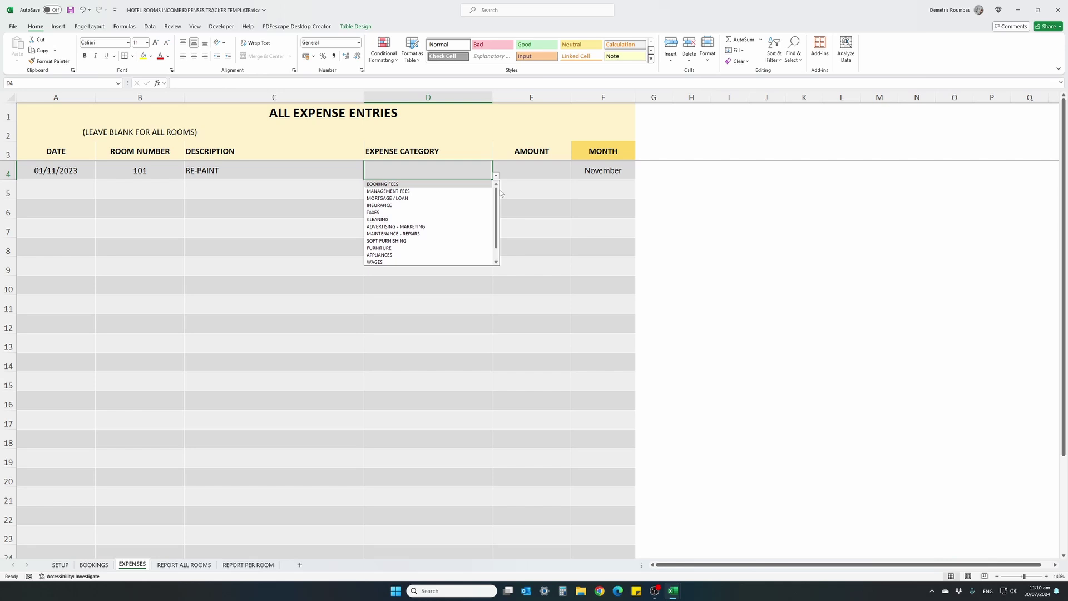
pyautogui.moveTo(500, 195)
pyautogui.mouseDown()
pyautogui.moveTo(503, 229)
pyautogui.moveTo(498, 197)
pyautogui.mouseUp()
pyautogui.click(398, 236)
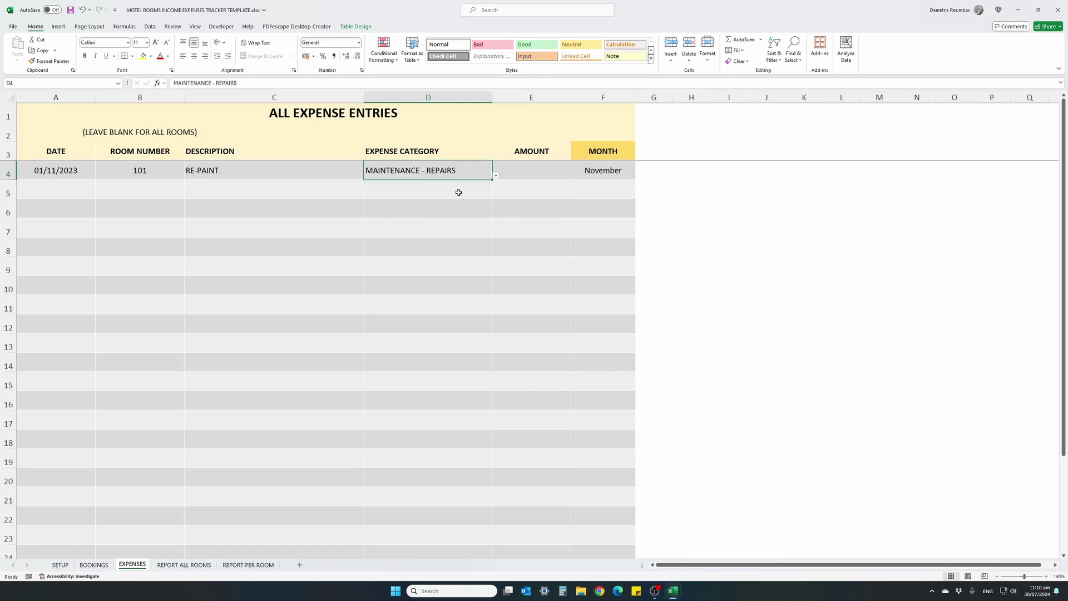
pyautogui.click(516, 173)
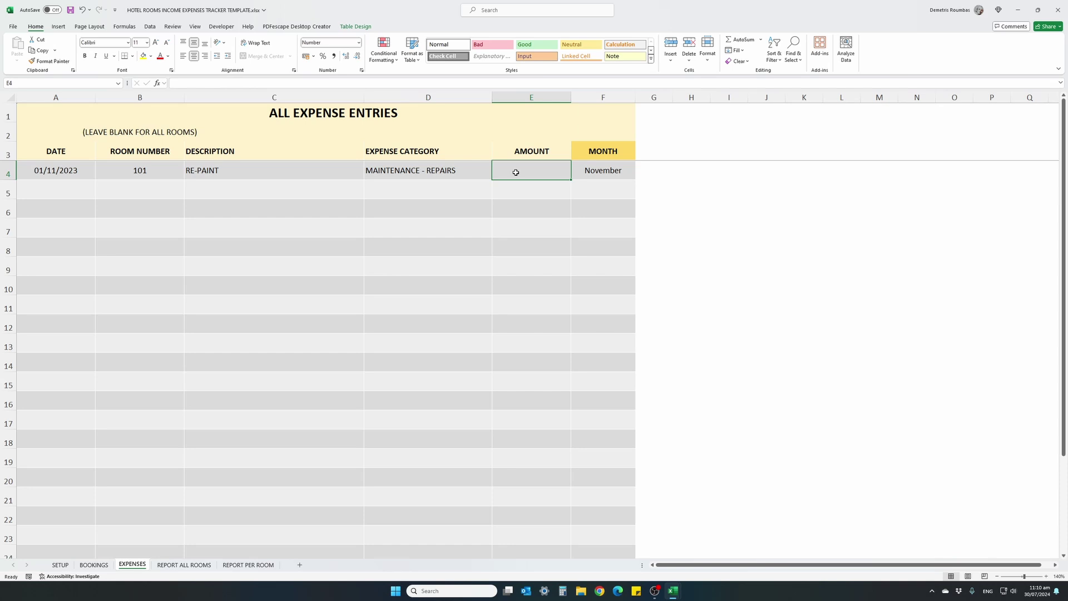
pyautogui.write('150')
pyautogui.press('Return')
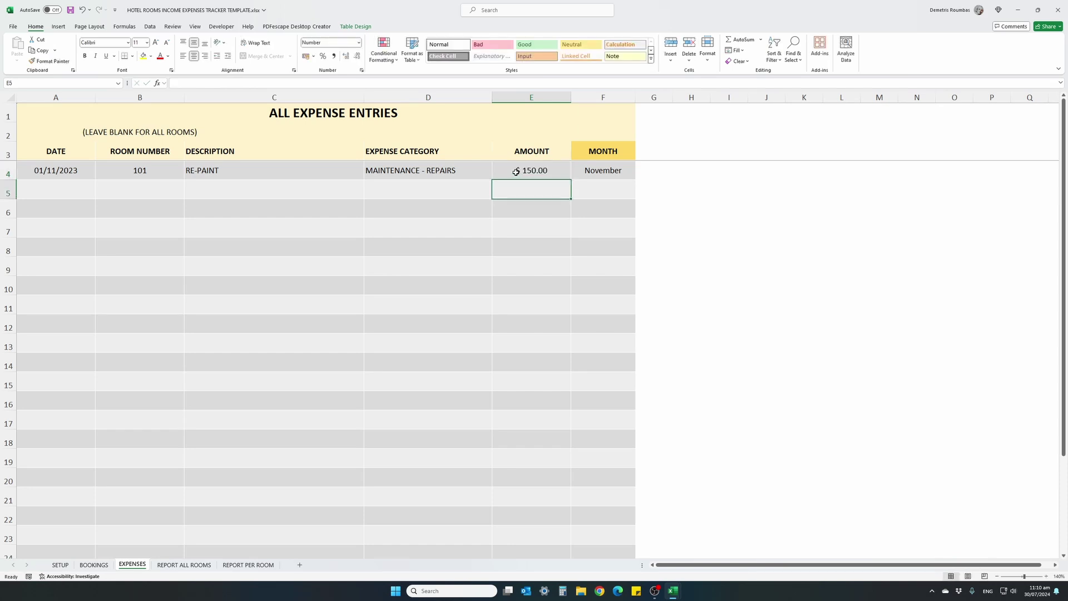
# - Verify the first expense's stored $150.00 amount and its room number
pyautogui.click(72, 192)
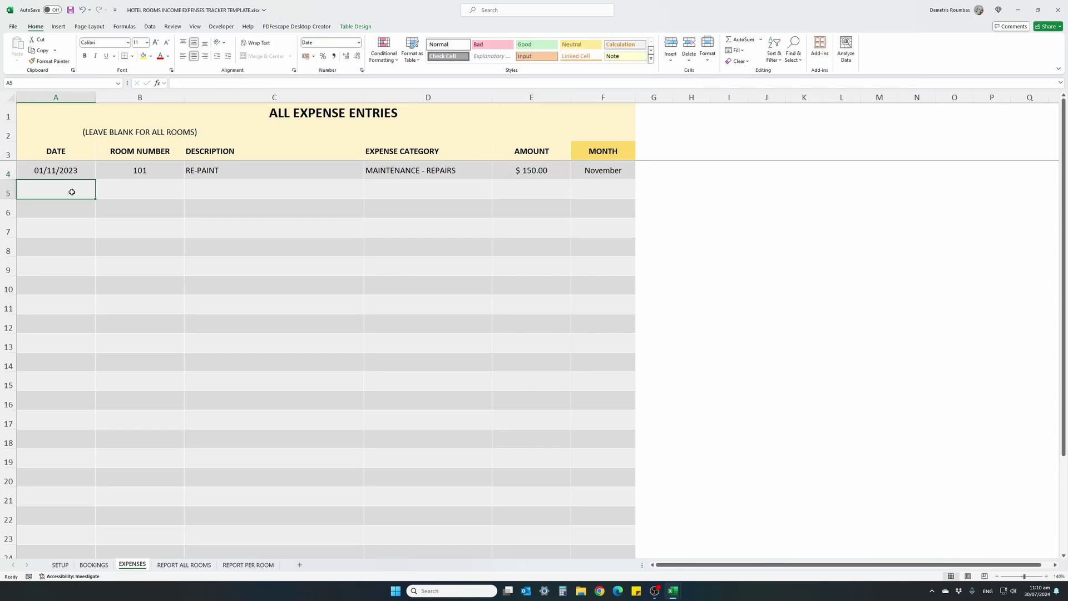
pyautogui.click(511, 177)
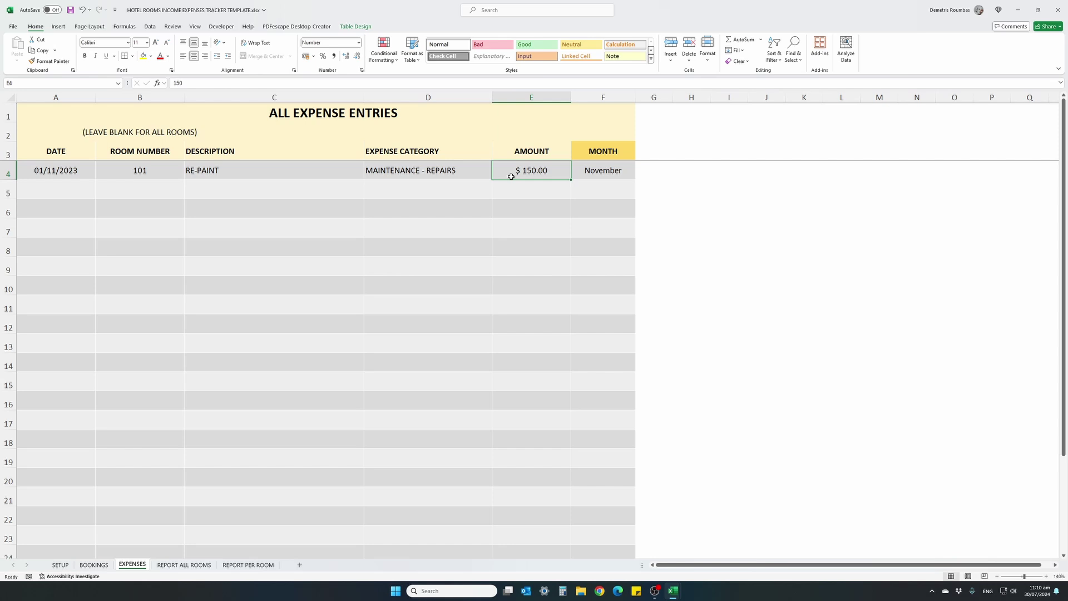
pyautogui.click(167, 172)
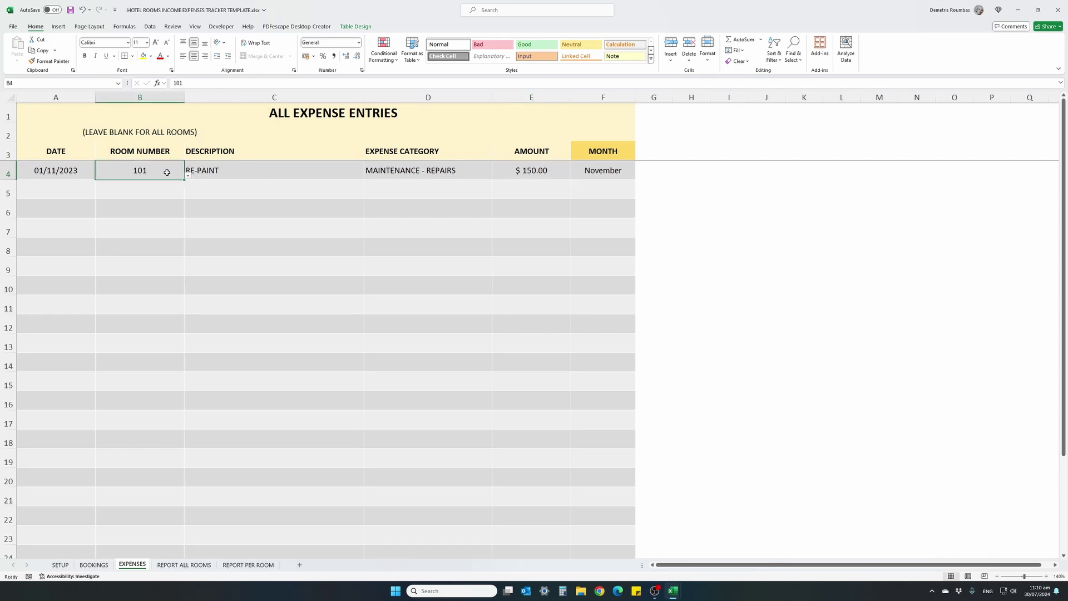
pyautogui.click(69, 196)
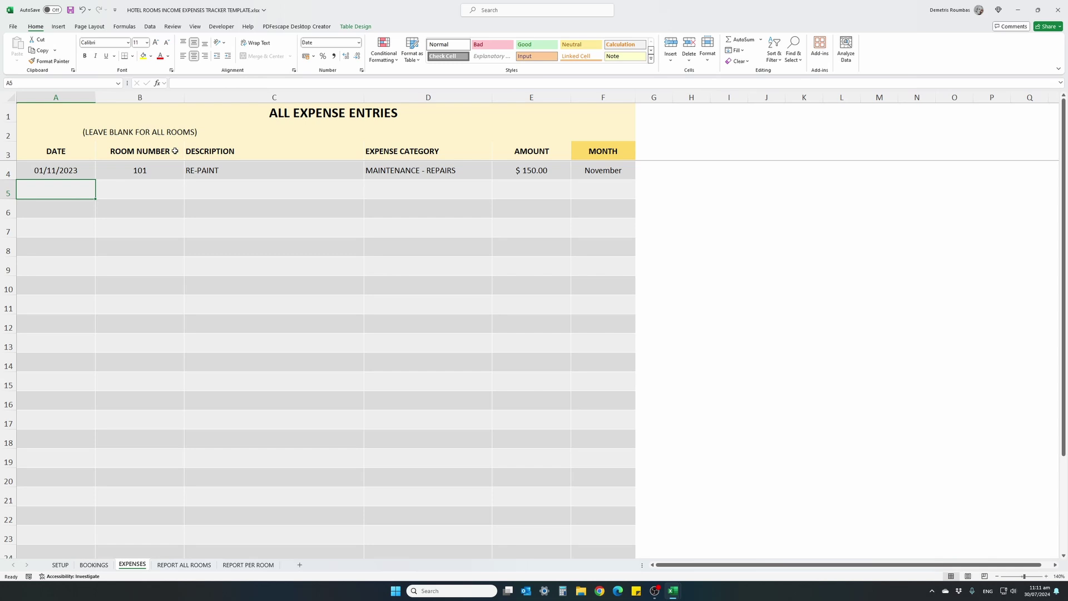
# - Enter date 30/11/2023 and description STAFF WAGES in expense row 5
pyautogui.write('30')
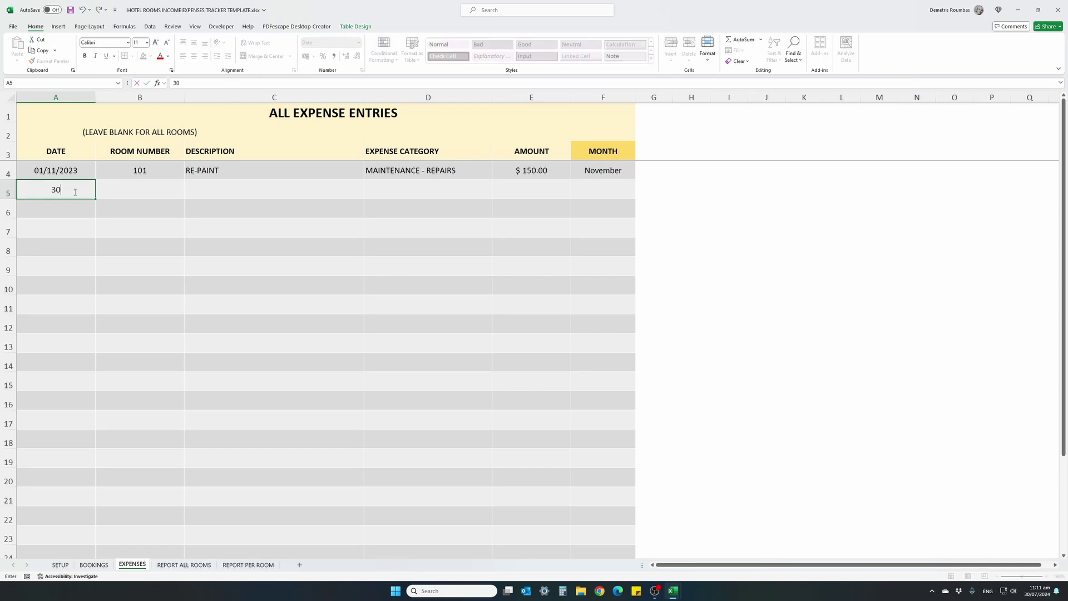
pyautogui.write('/11/2023')
pyautogui.press('Tab')
pyautogui.press('Tab')
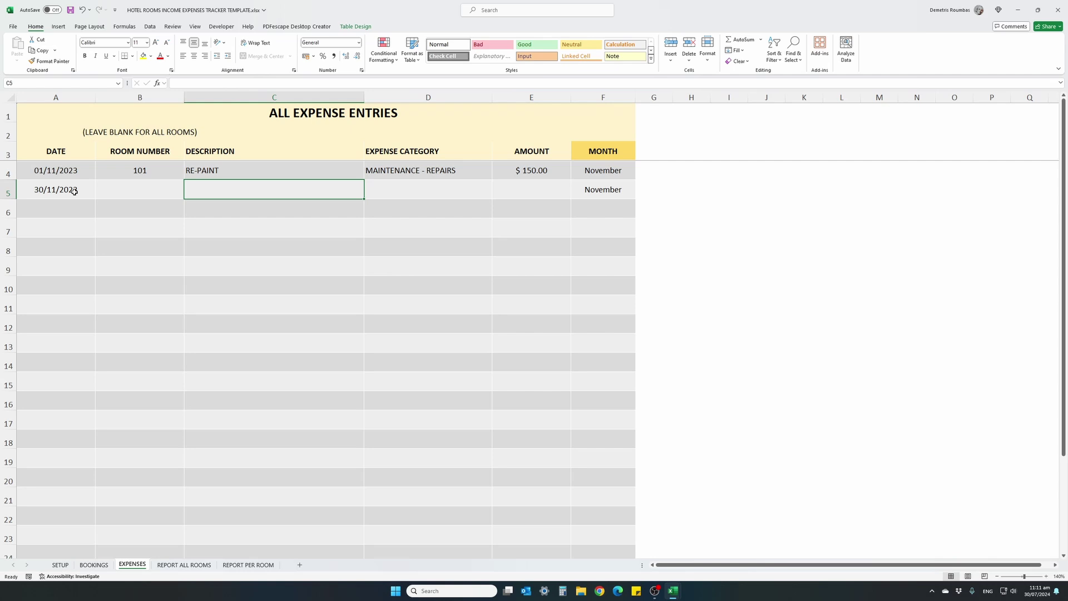
pyautogui.write('STAFF')
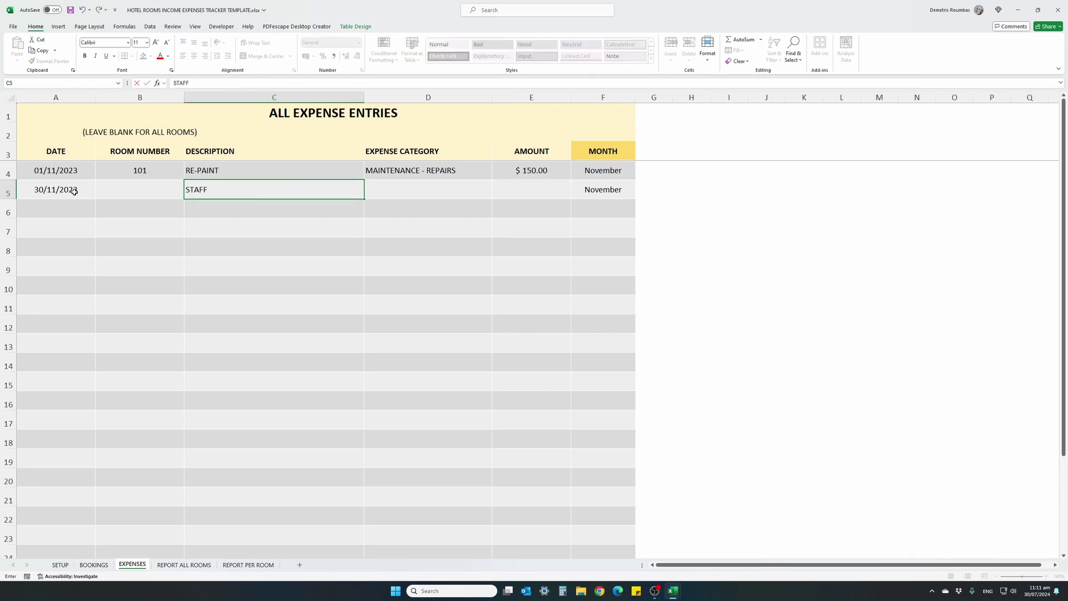
pyautogui.write(' WAGES')
pyautogui.press('Tab')
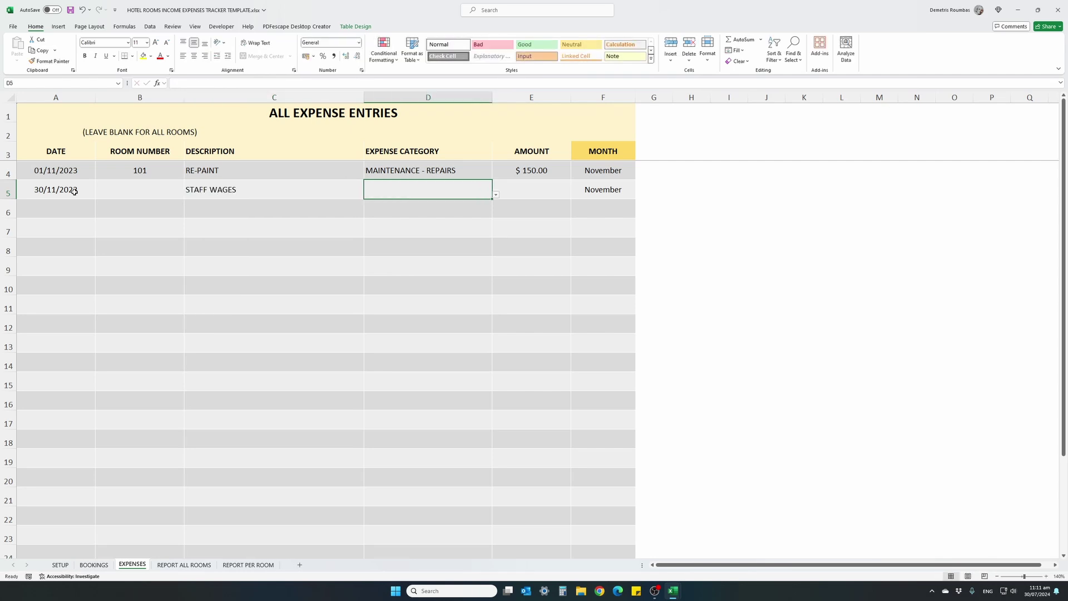
# - Set row 5's category to WAGES and amount to 1000, then check the stored amount
pyautogui.click(496, 195)
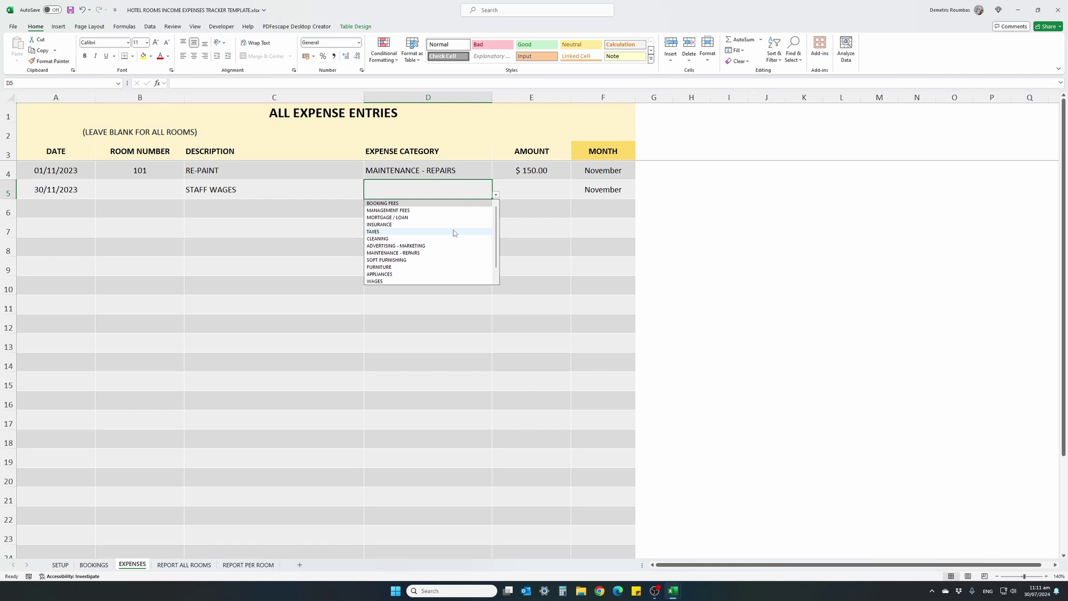
pyautogui.click(402, 281)
pyautogui.click(525, 192)
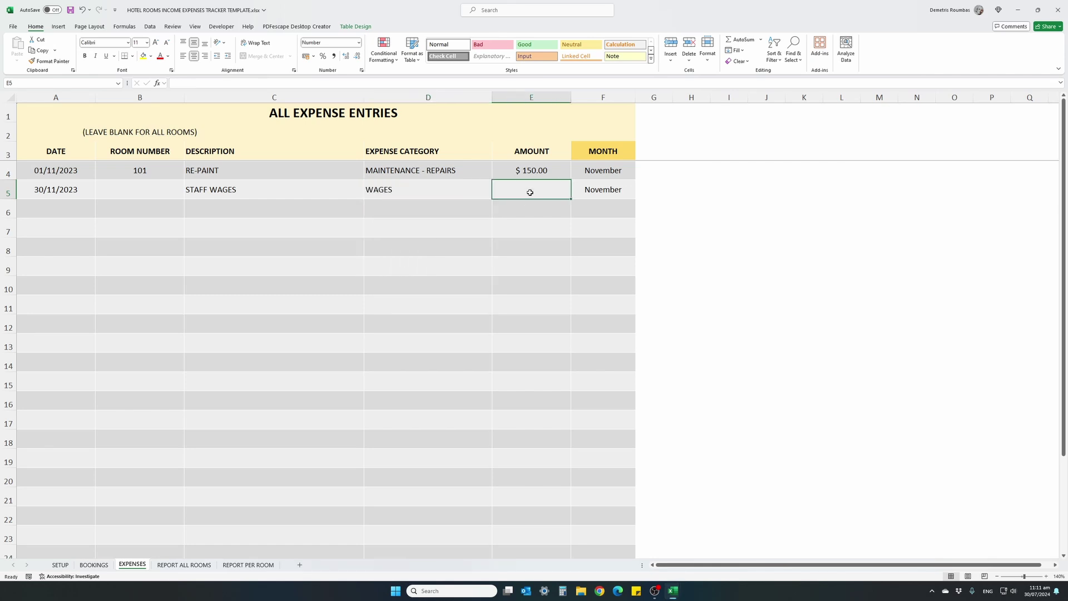
pyautogui.write('1000')
pyautogui.hotkey('ctrl', 'Return')
pyautogui.press('Left')
pyautogui.press('Left')
pyautogui.press('Left')
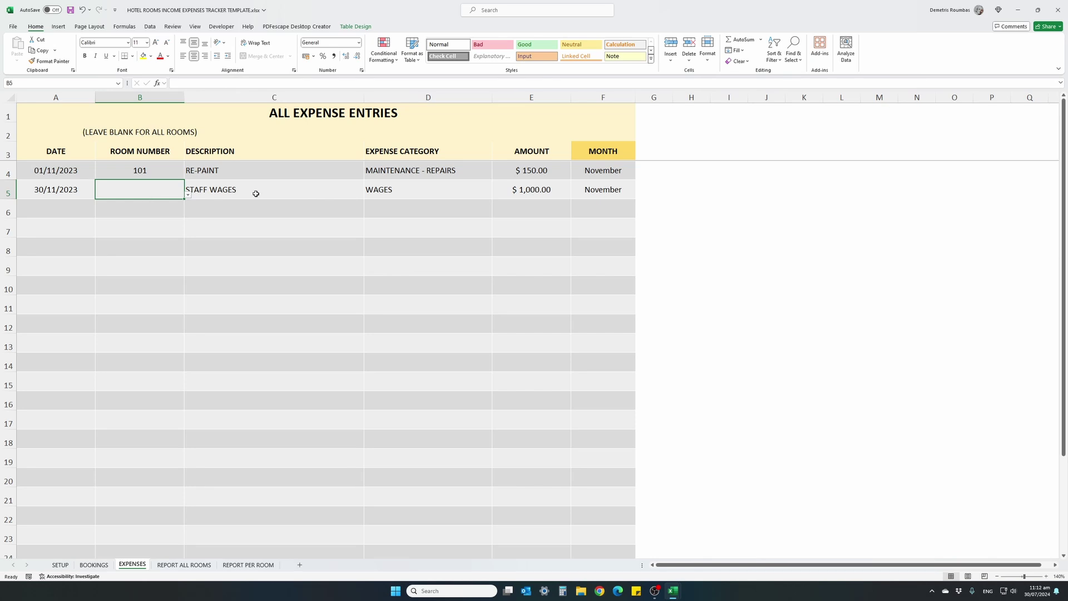
pyautogui.click(506, 195)
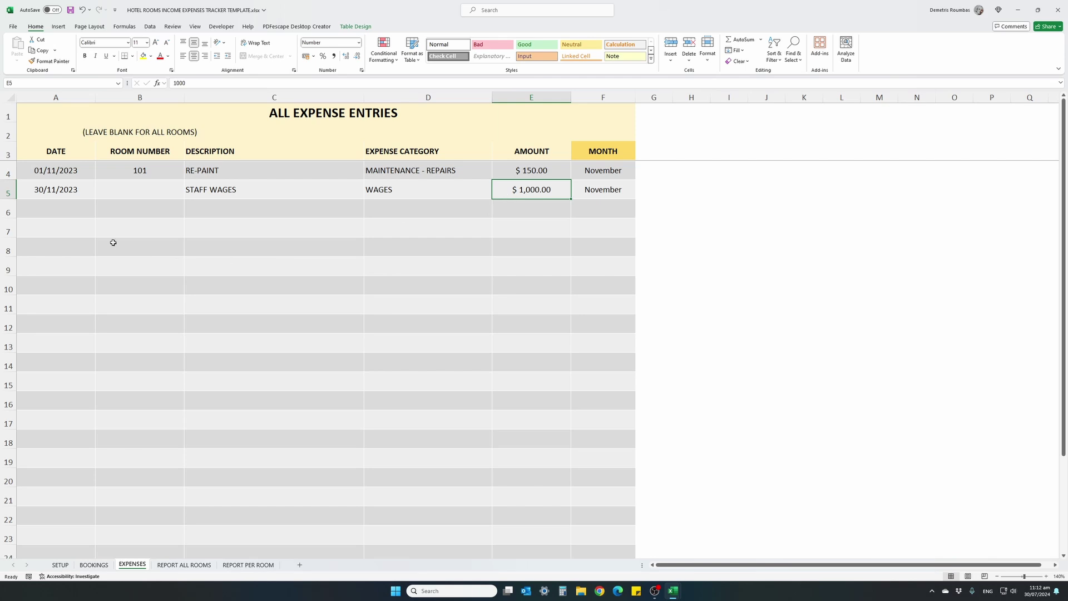
pyautogui.click(597, 197)
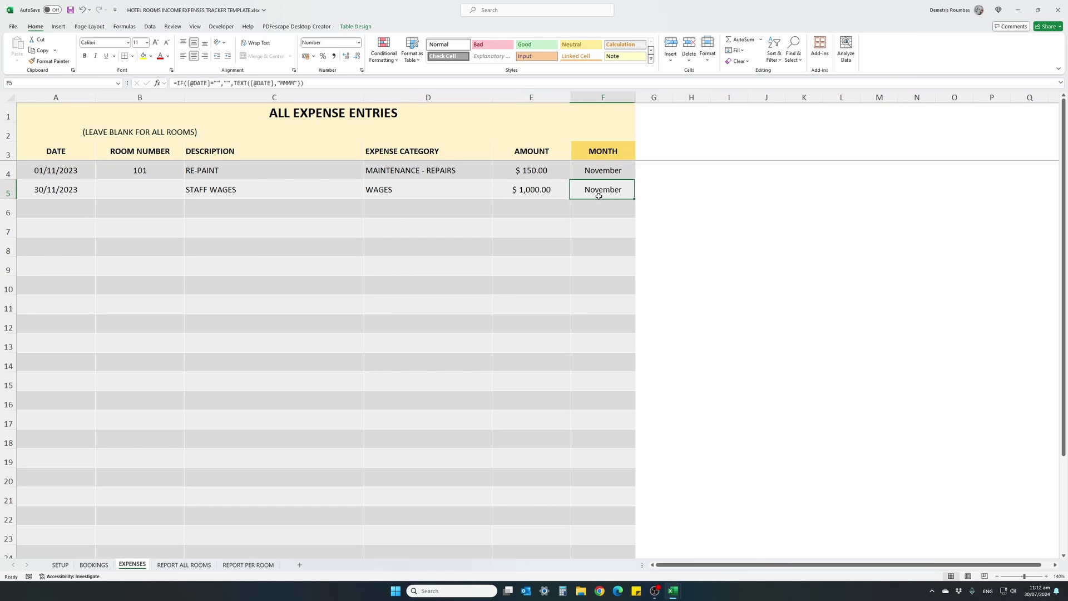
pyautogui.click(398, 191)
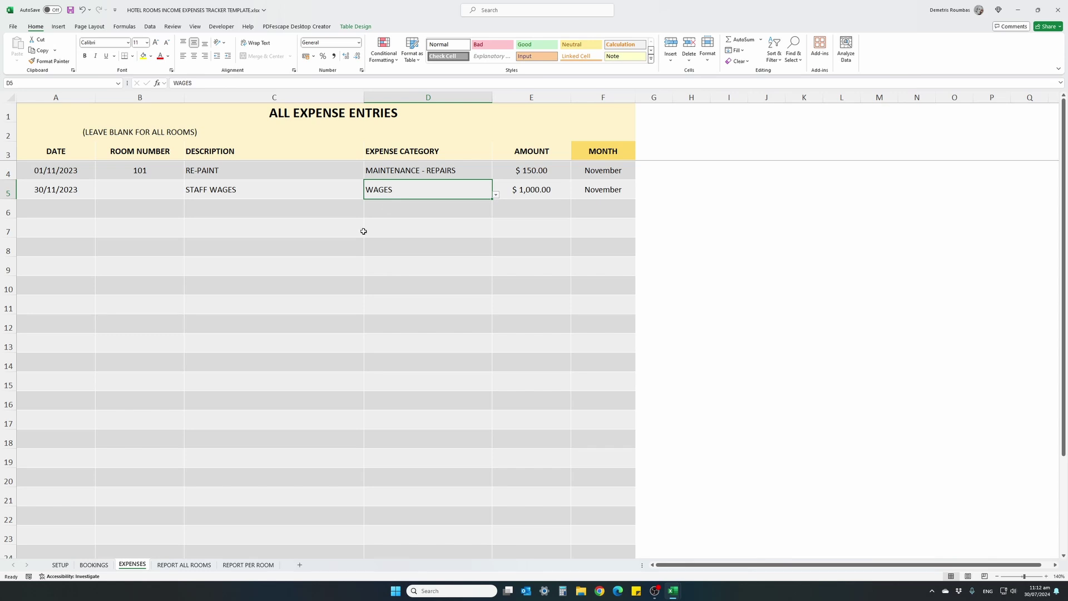
pyautogui.click(60, 564)
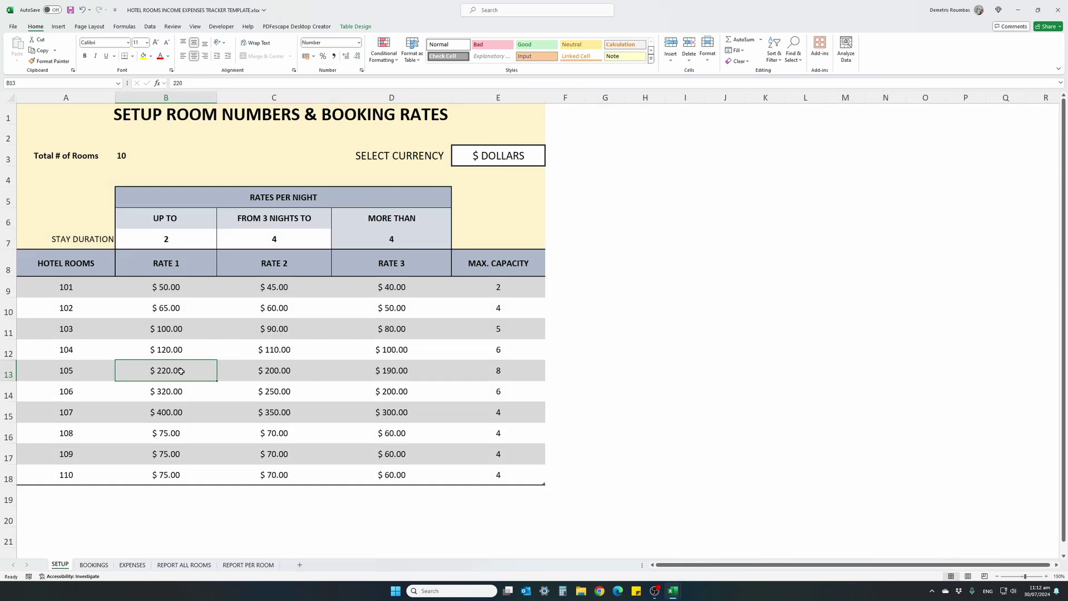
pyautogui.click(121, 160)
pyautogui.click(132, 565)
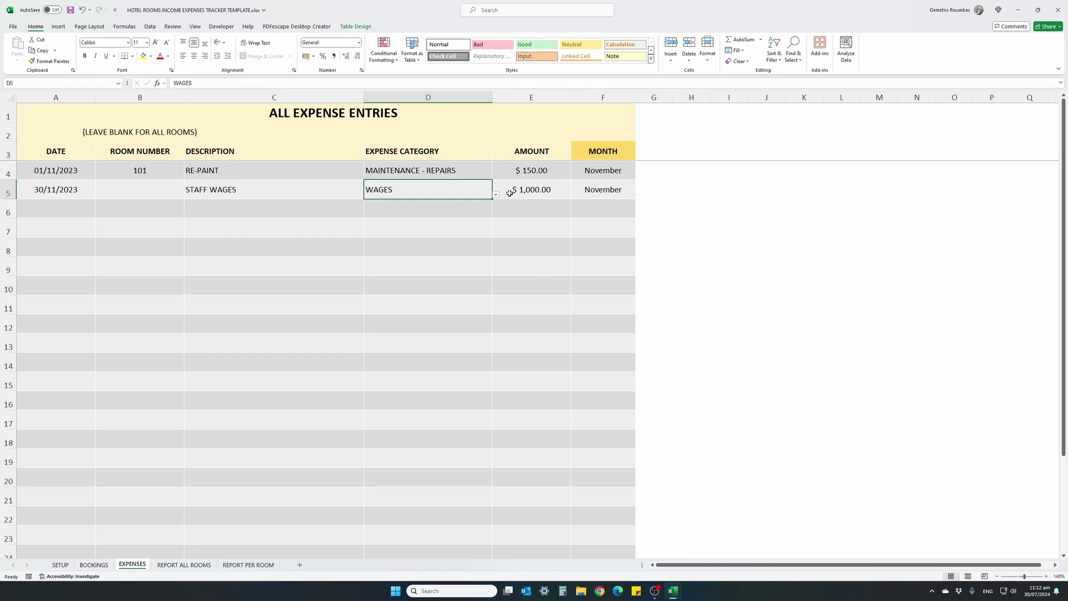
pyautogui.click(588, 203)
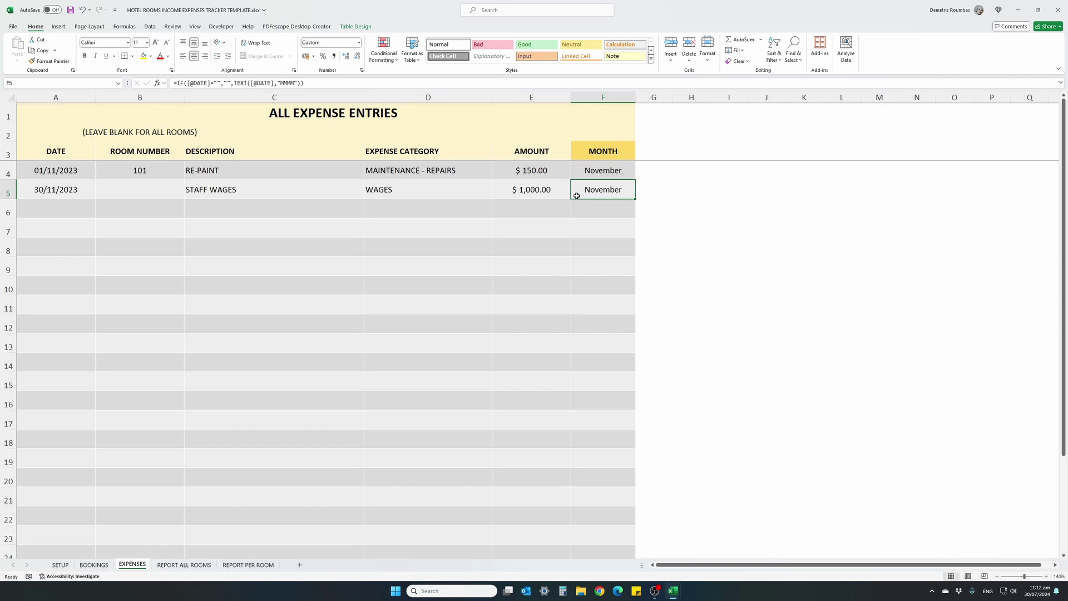
pyautogui.click(43, 206)
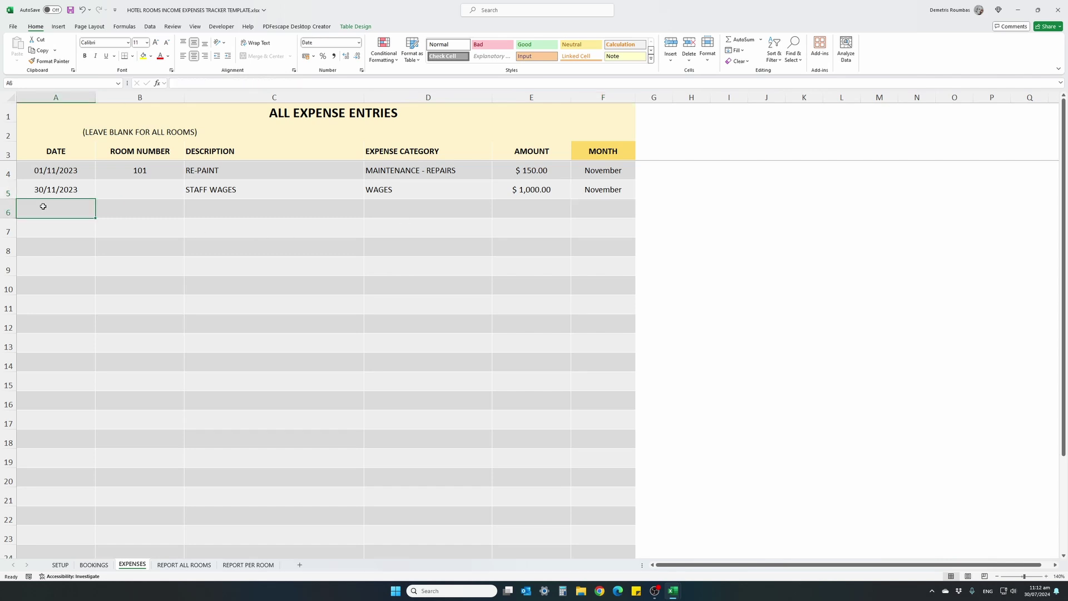
pyautogui.hotkey('ctrl', 'v')
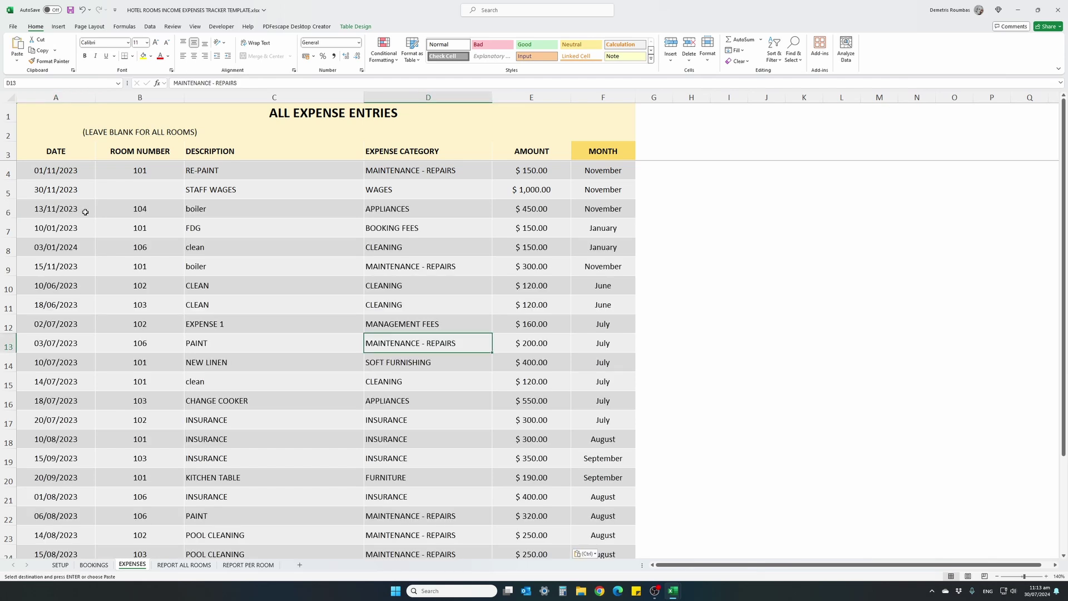
pyautogui.click(101, 566)
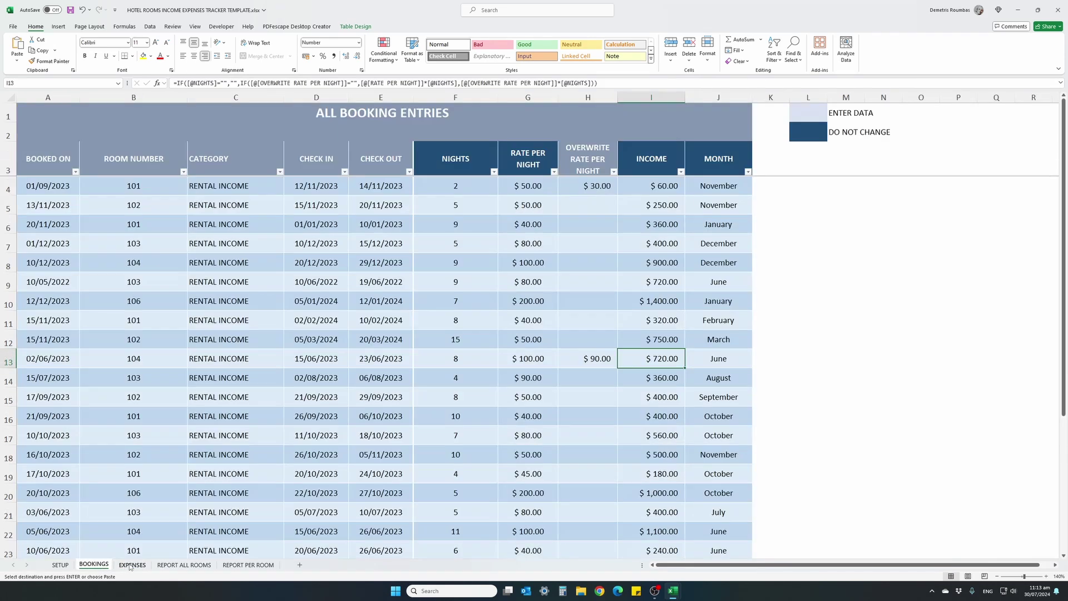
pyautogui.click(132, 564)
pyautogui.scroll(-1, 186, 410)
pyautogui.scroll(-2, 186, 411)
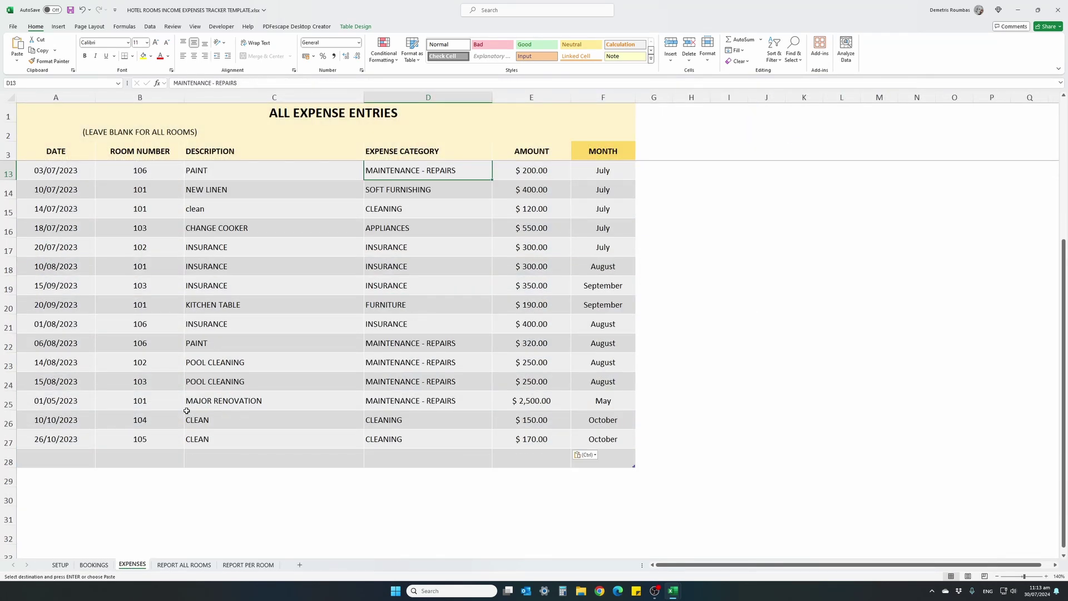
pyautogui.scroll(3, 164, 424)
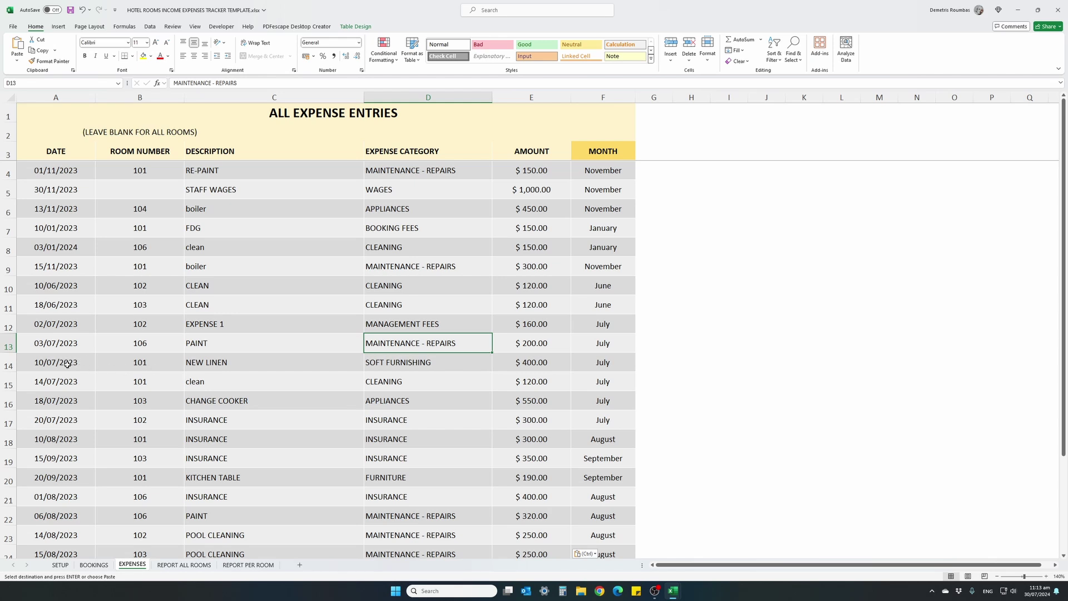
pyautogui.click(67, 365)
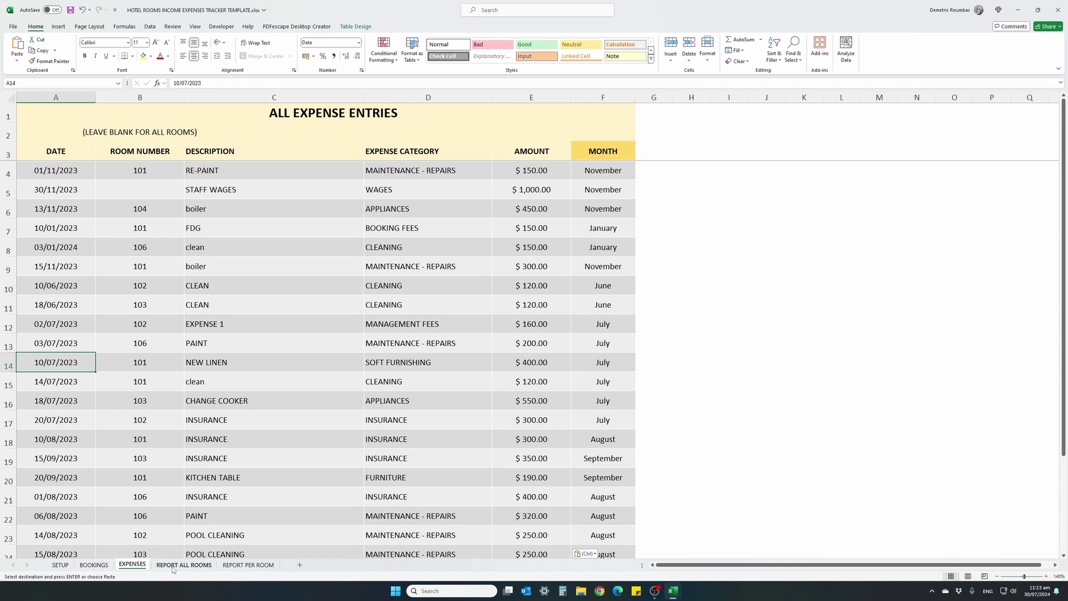
# - Switch between REPORT ALL ROOMS and REPORT PER ROOM, ending on room 102's report
pyautogui.click(189, 565)
pyautogui.click(230, 565)
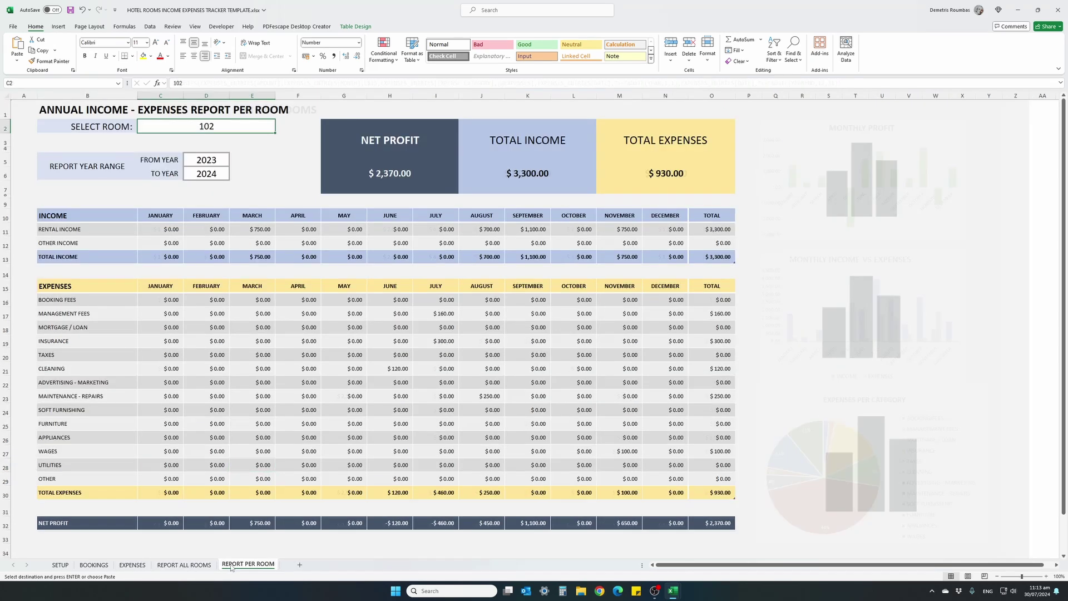
pyautogui.click(201, 565)
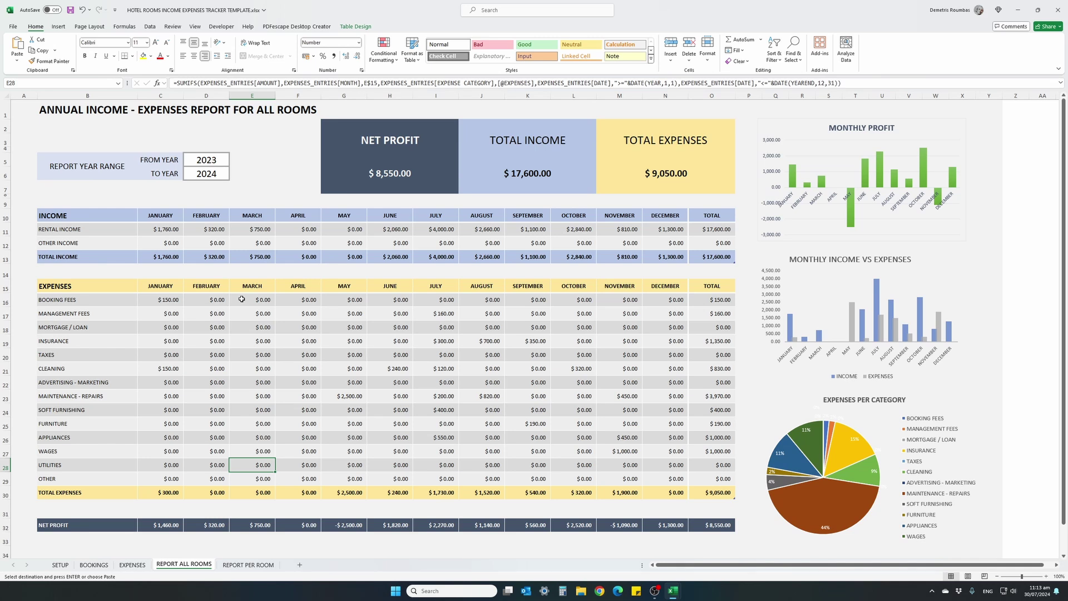
pyautogui.click(251, 566)
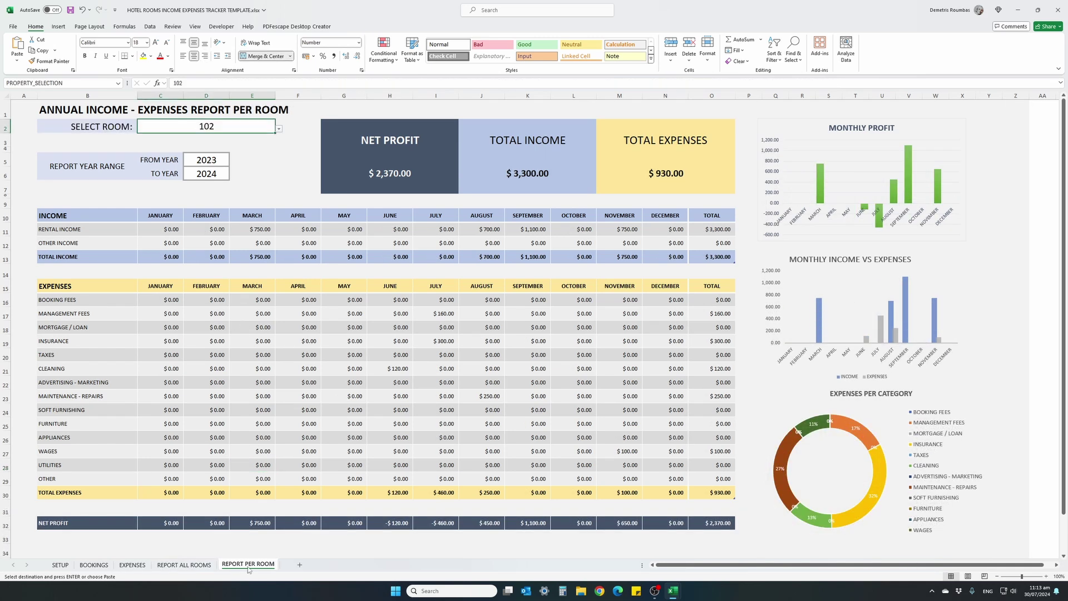
# - Choose room 101 from the SELECT ROOM dropdown in C2
pyautogui.click(278, 129)
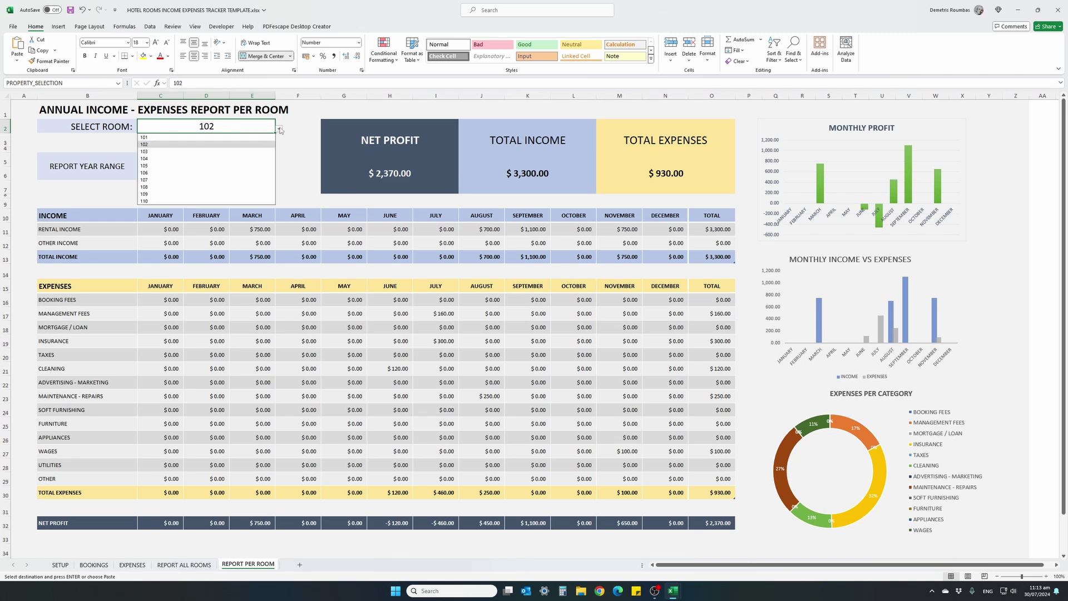
pyautogui.click(215, 137)
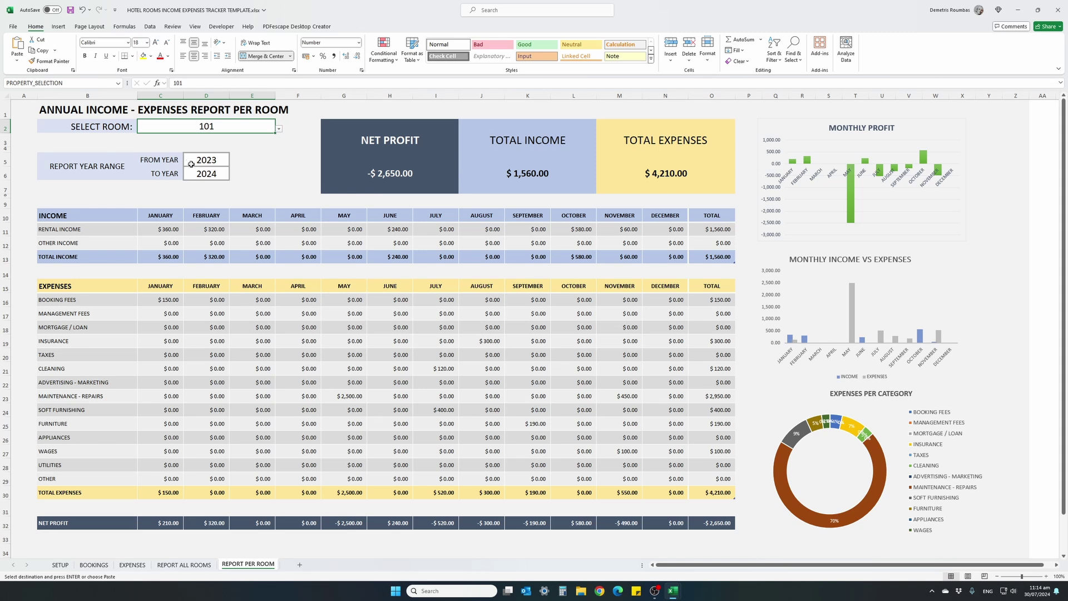
pyautogui.click(190, 161)
pyautogui.write('2022')
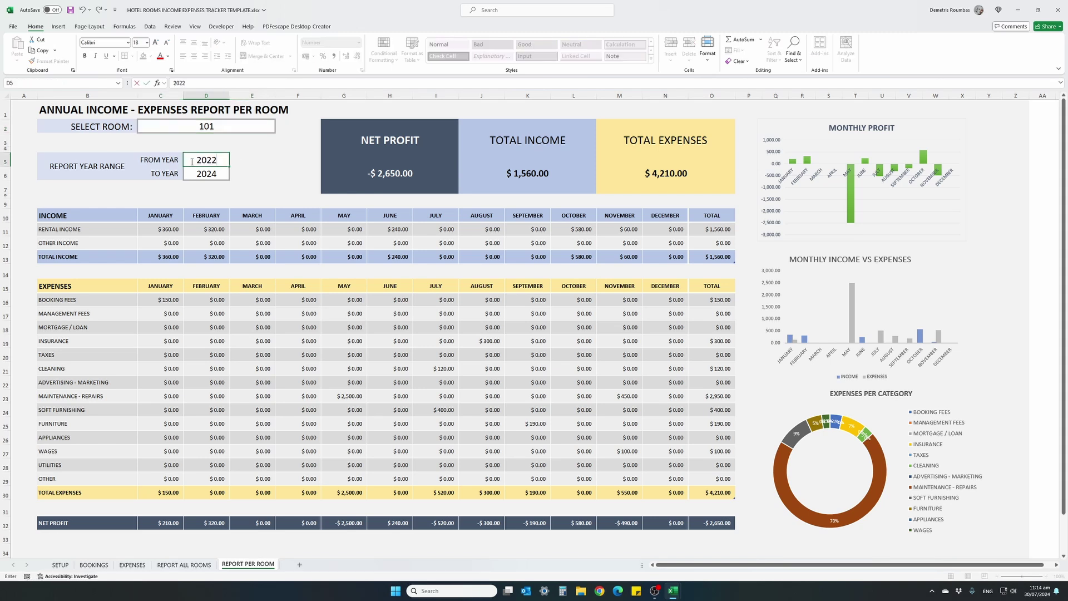
pyautogui.press('Return')
pyautogui.write('2022')
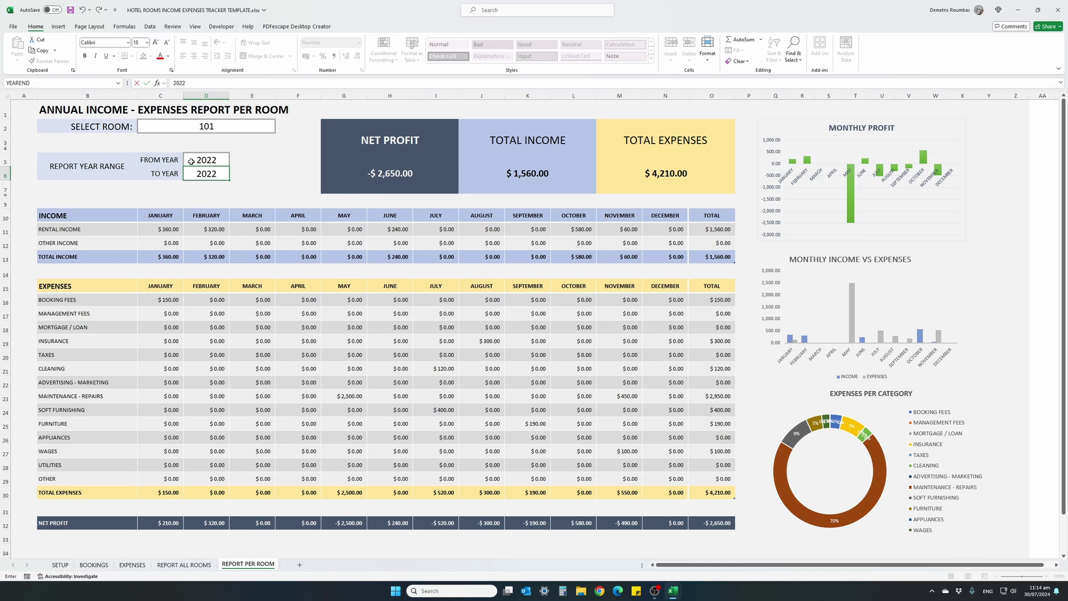
pyautogui.press('Return')
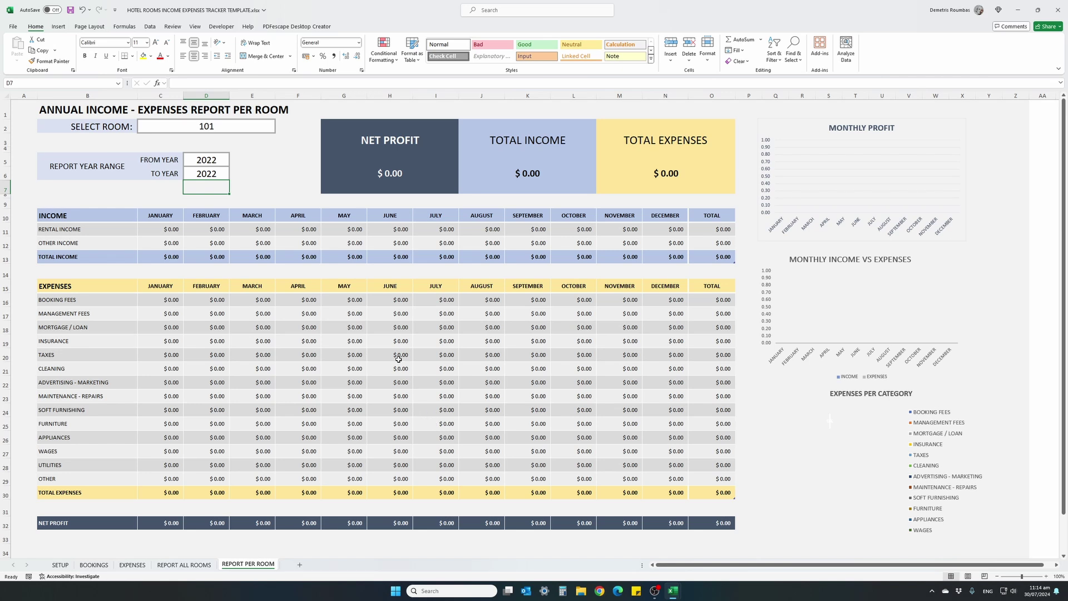
pyautogui.click(198, 159)
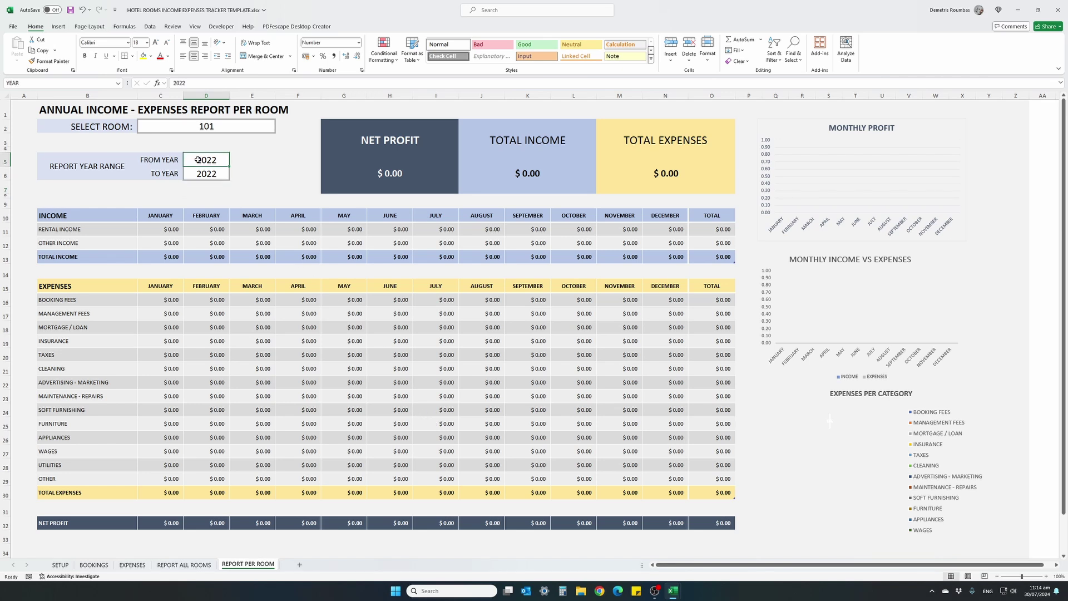
pyautogui.write('2023')
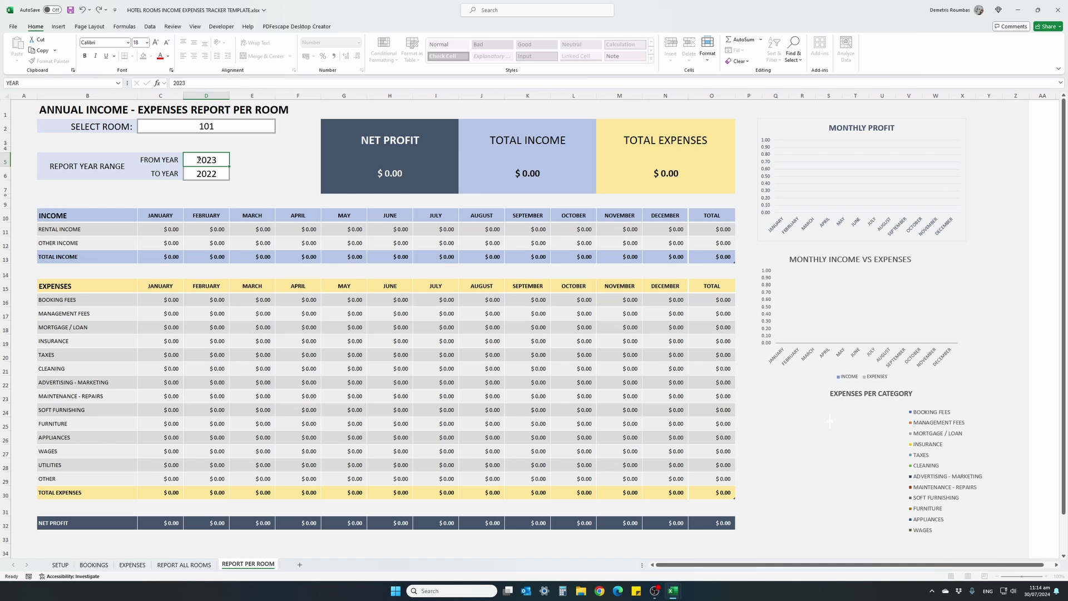
pyautogui.press('Return')
pyautogui.write('2024')
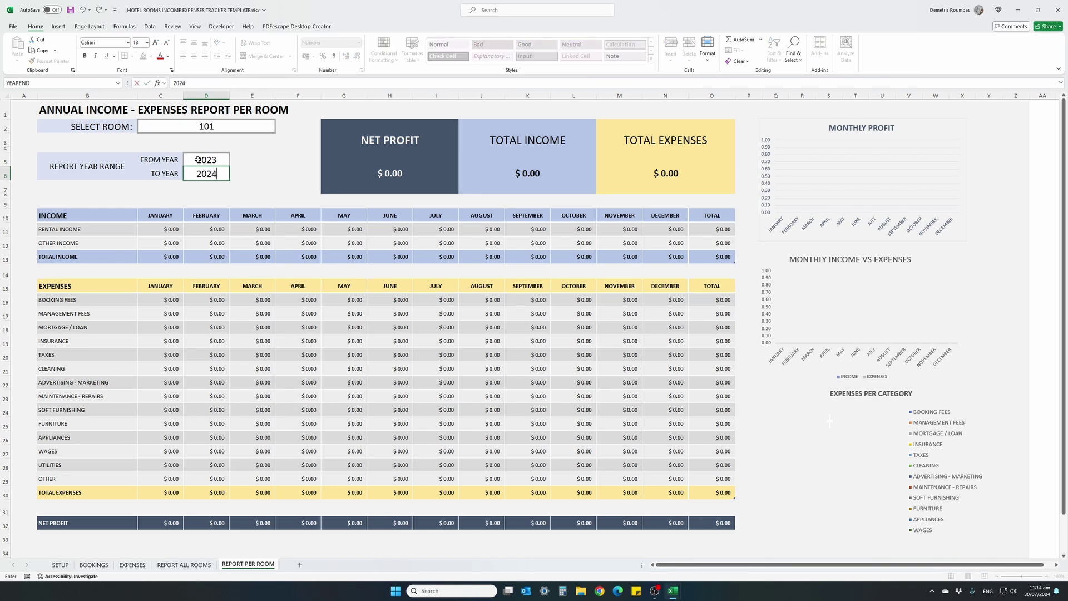
pyautogui.press('Return')
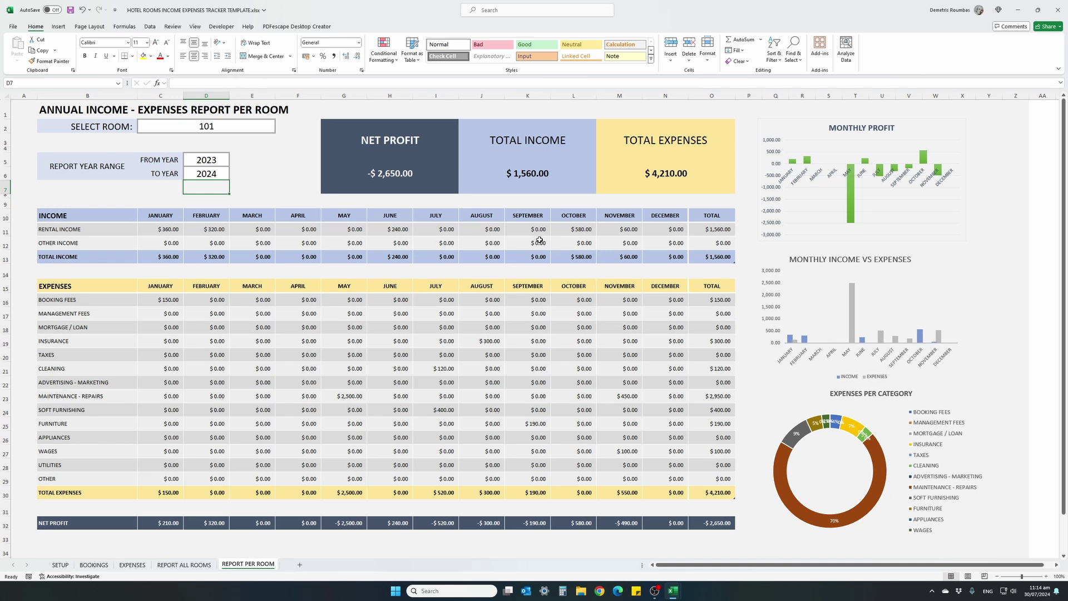
# - Inspect the RENTAL INCOME and OTHER INCOME rows of the per-room report
pyautogui.click(85, 229)
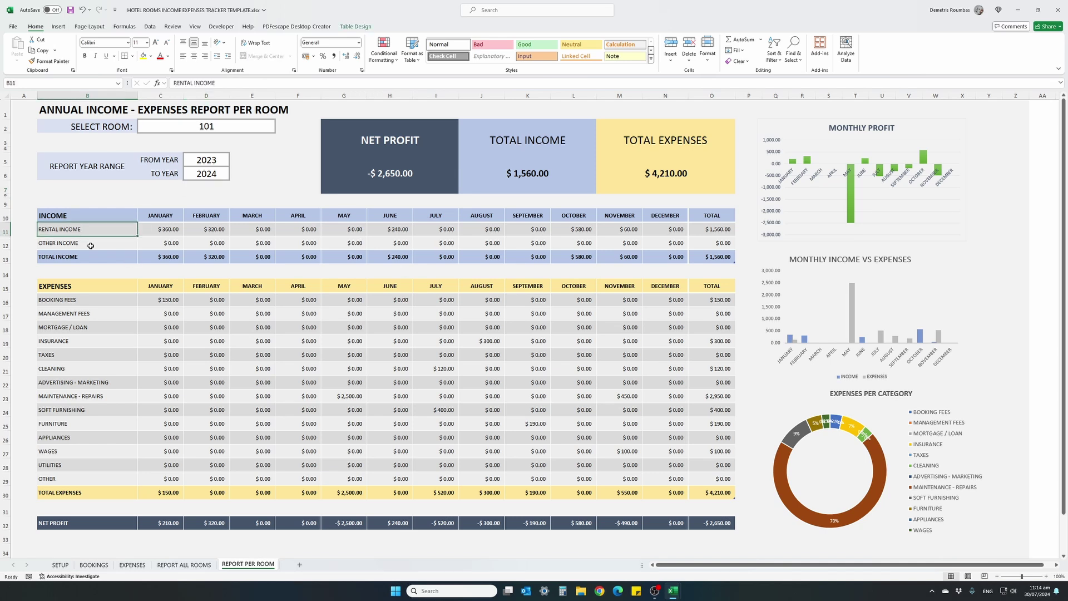
pyautogui.click(91, 244)
pyautogui.click(92, 230)
pyautogui.click(93, 245)
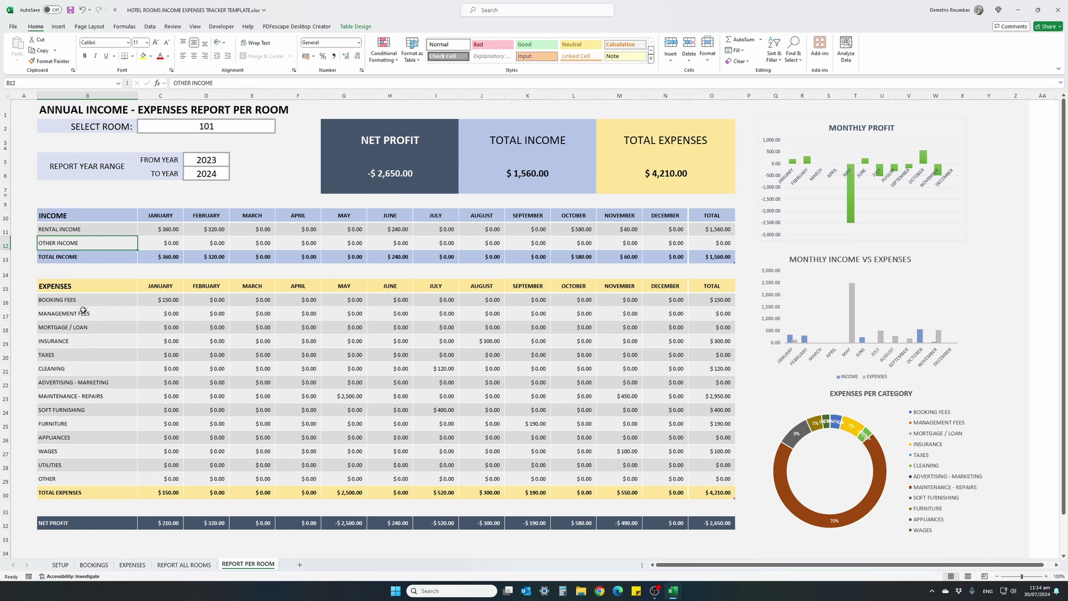
# - Check the room cell and room 101's November wages formula, then show REPORT ALL ROOMS
pyautogui.click(182, 125)
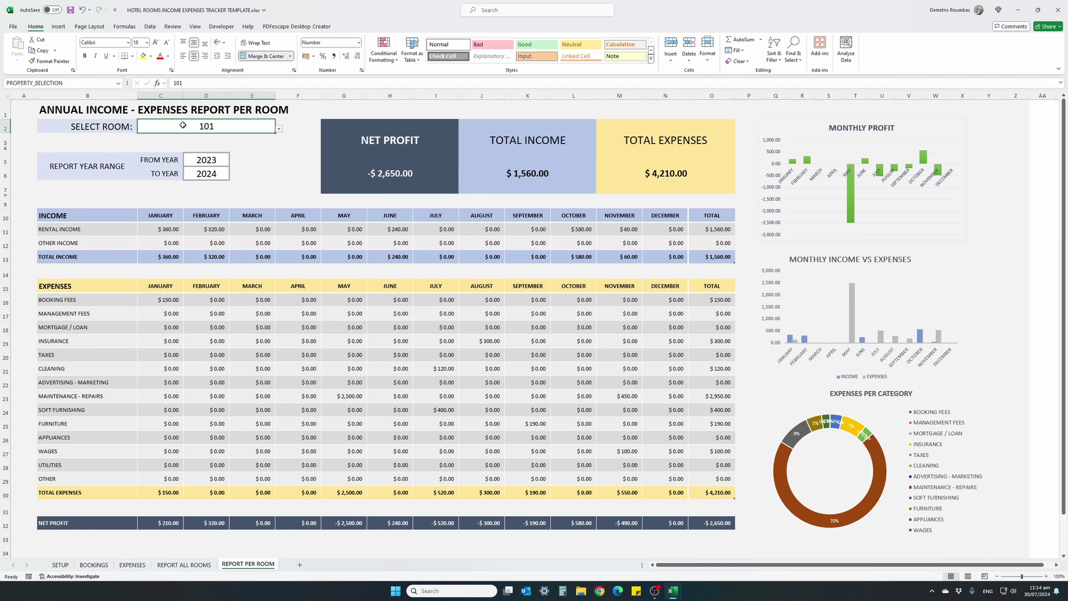
pyautogui.click(104, 452)
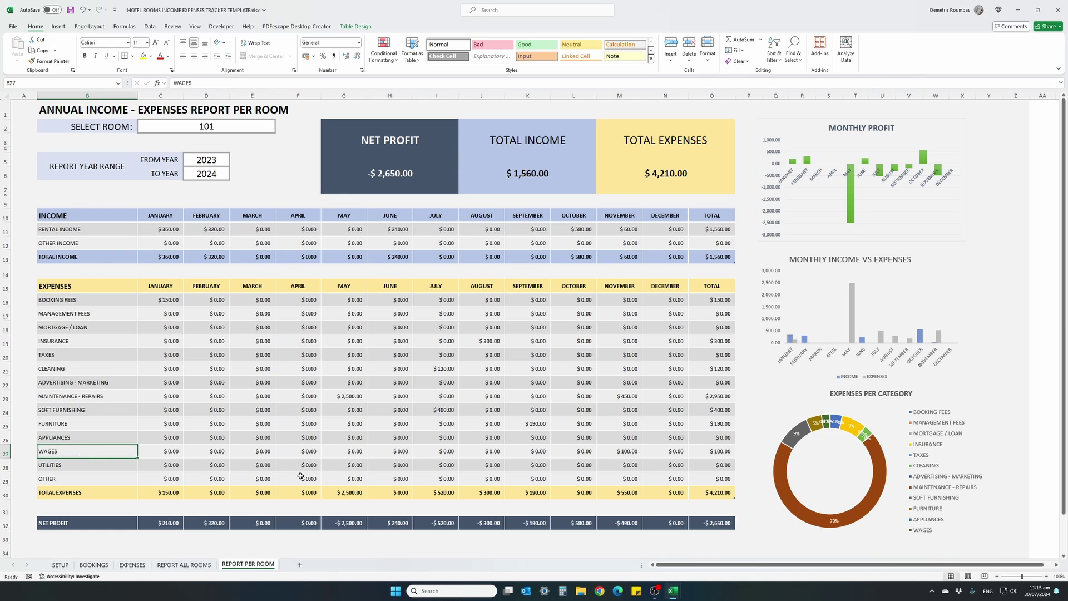
pyautogui.click(602, 452)
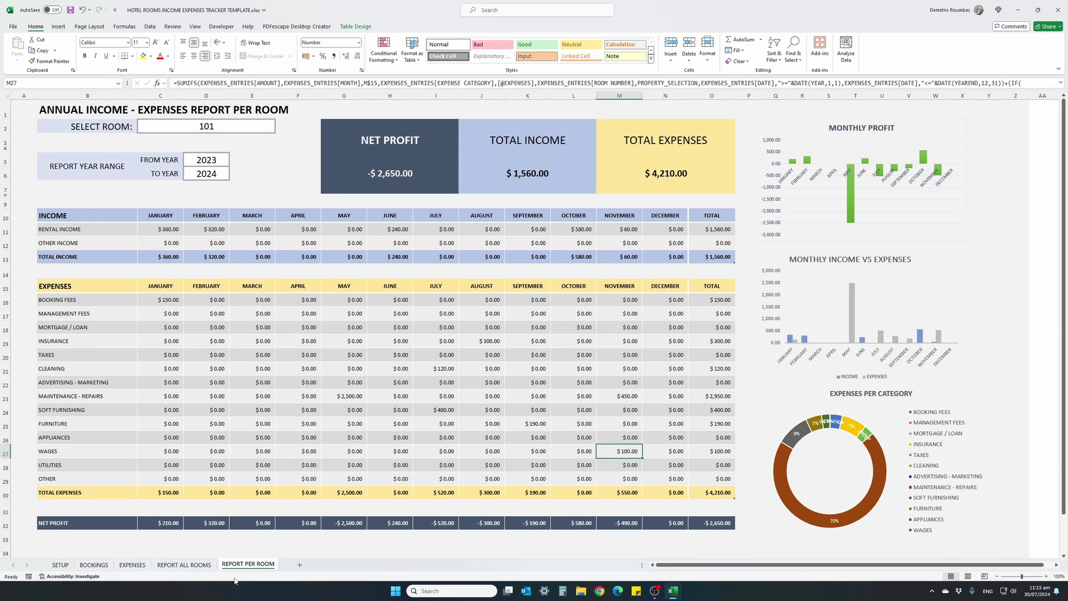
pyautogui.click(199, 569)
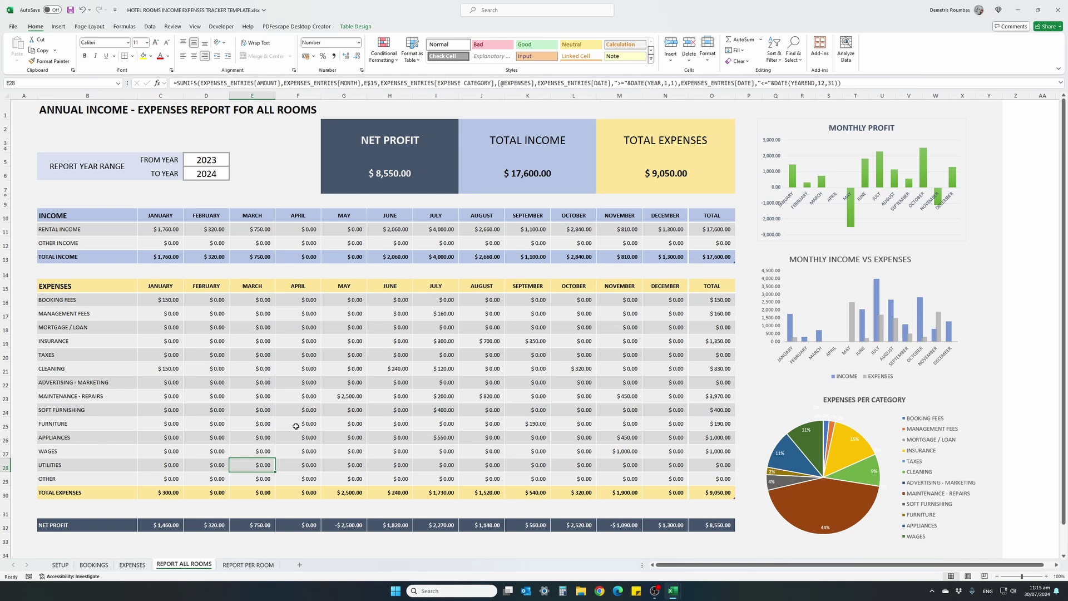
pyautogui.click(87, 452)
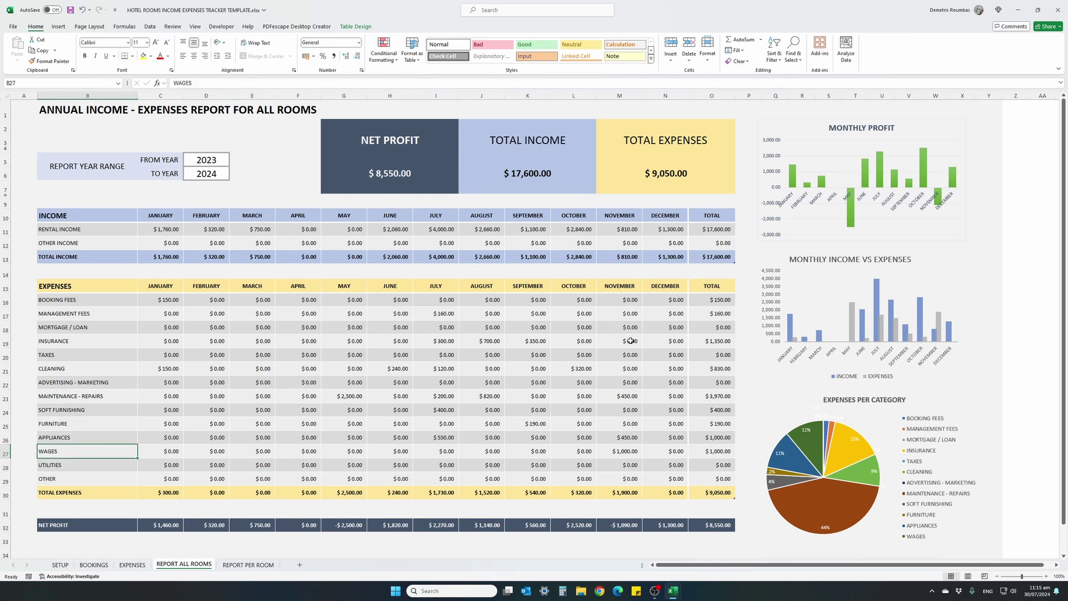
pyautogui.click(611, 456)
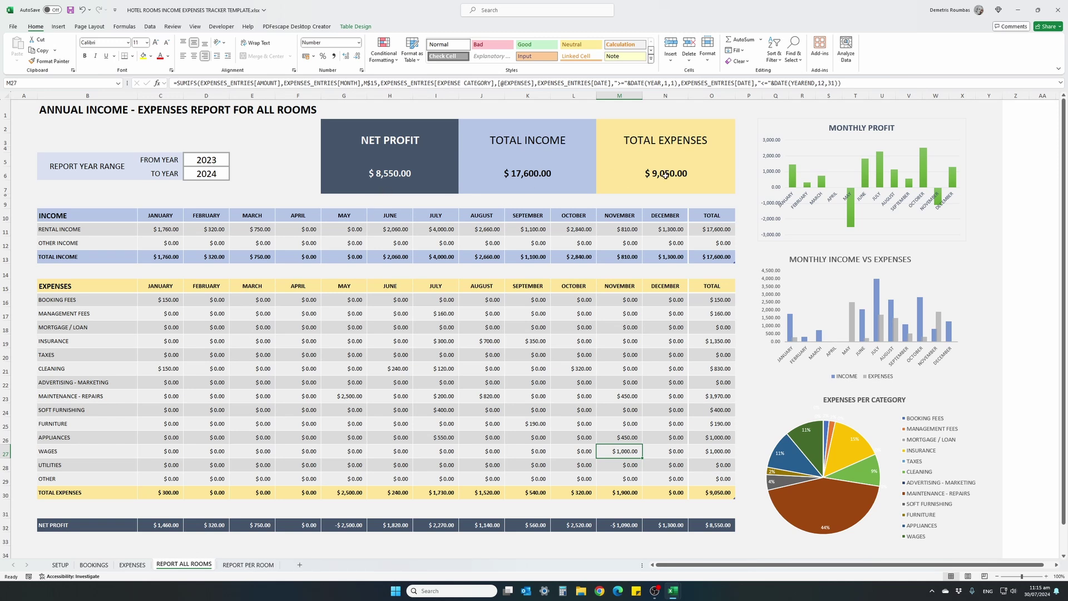
pyautogui.moveTo(860, 478)
pyautogui.moveTo(808, 520)
pyautogui.click(256, 565)
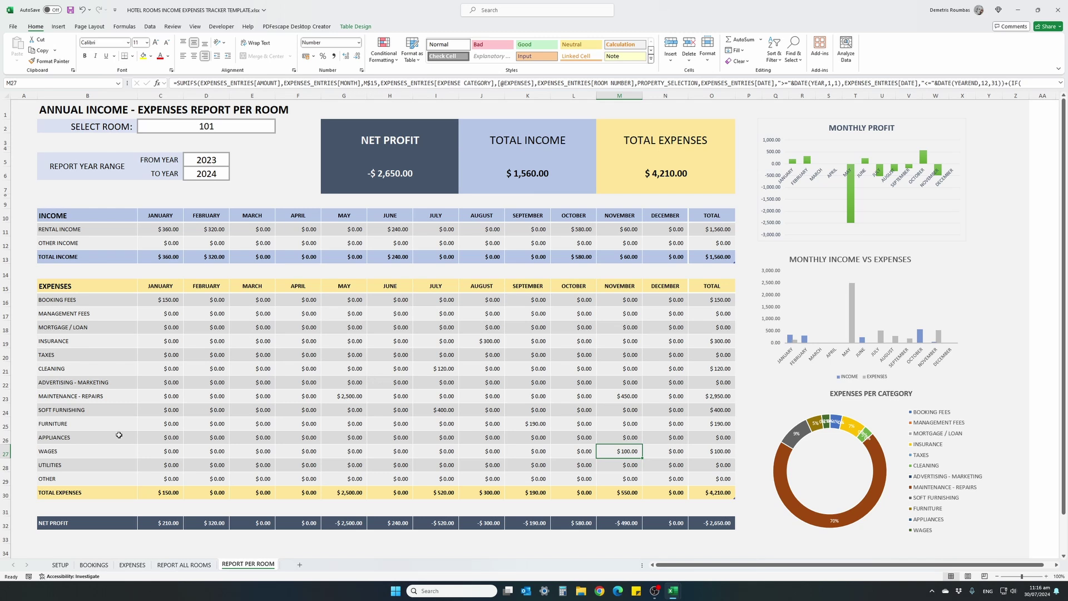
pyautogui.click(68, 566)
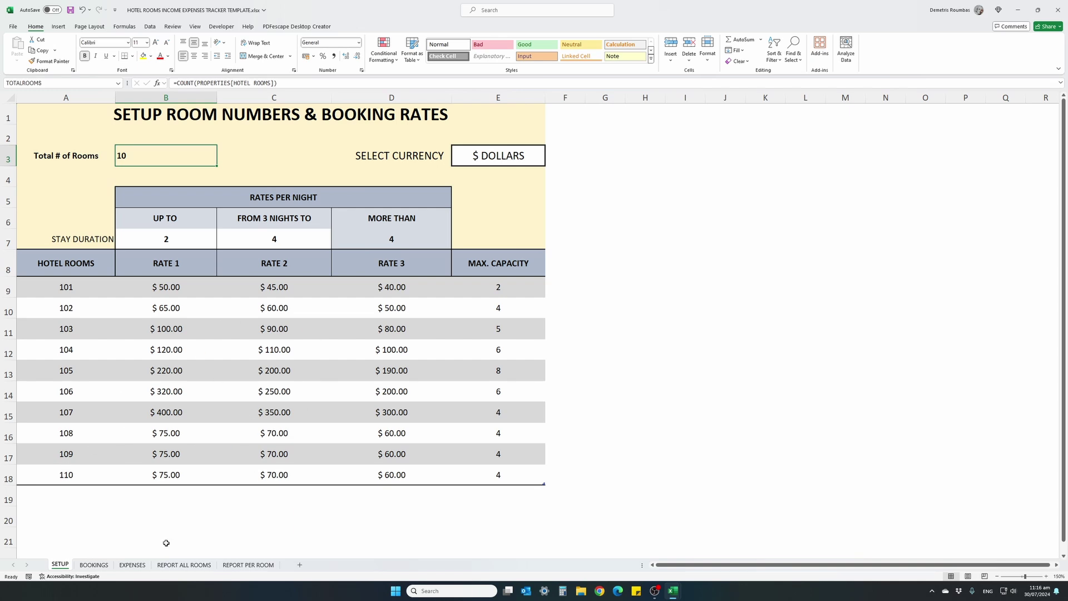
pyautogui.click(105, 564)
pyautogui.click(128, 566)
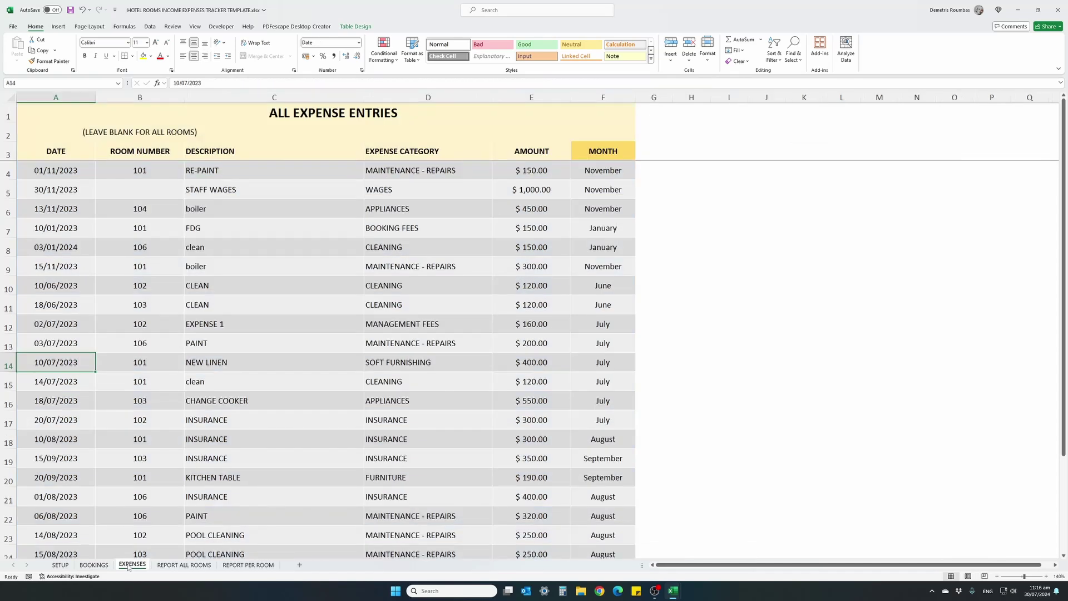
pyautogui.click(168, 565)
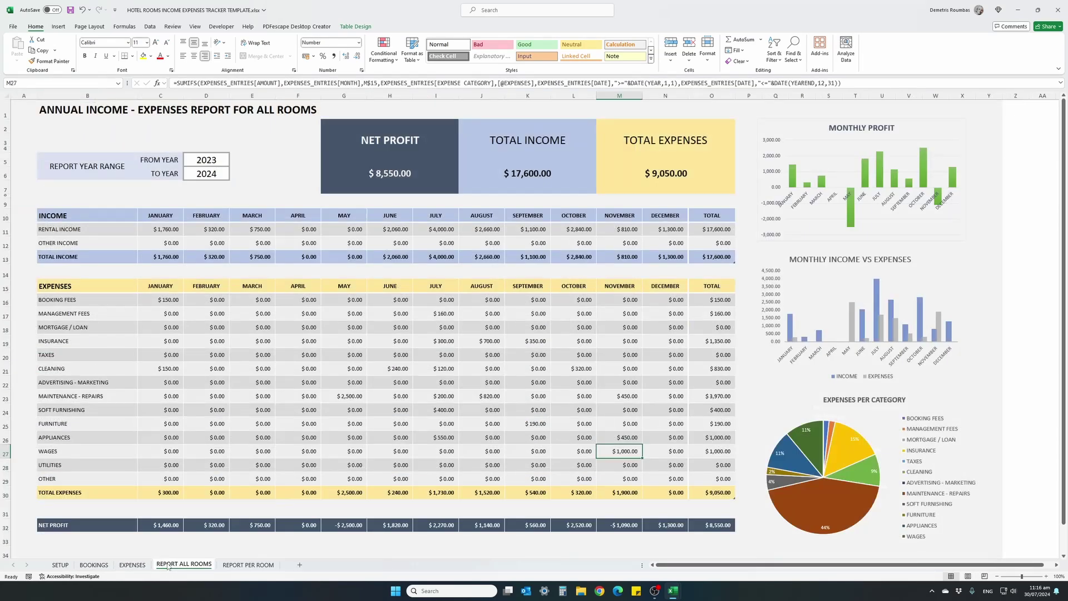